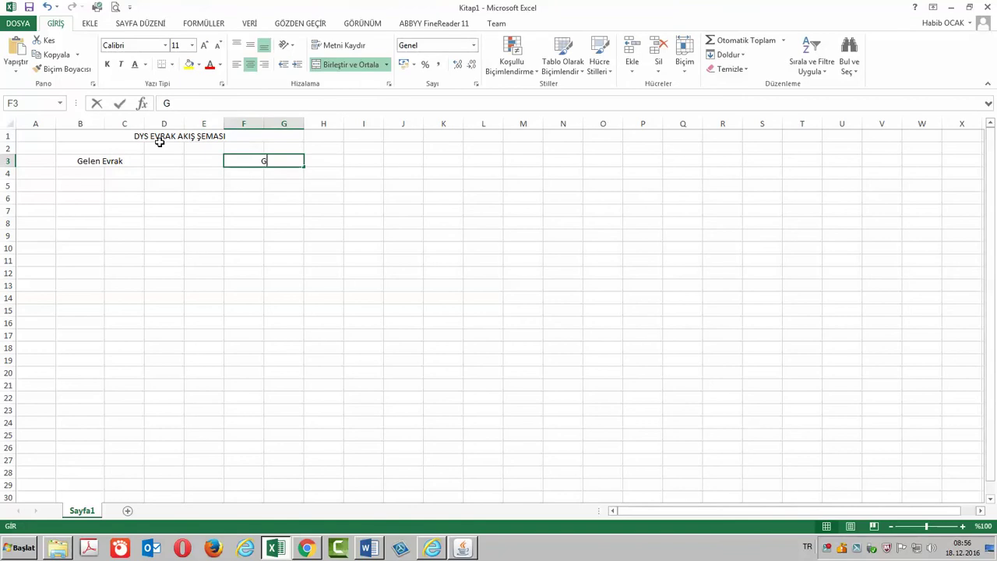
Enter the heading "Giden Evden" in the merged cell F3:G3.
text(EV)
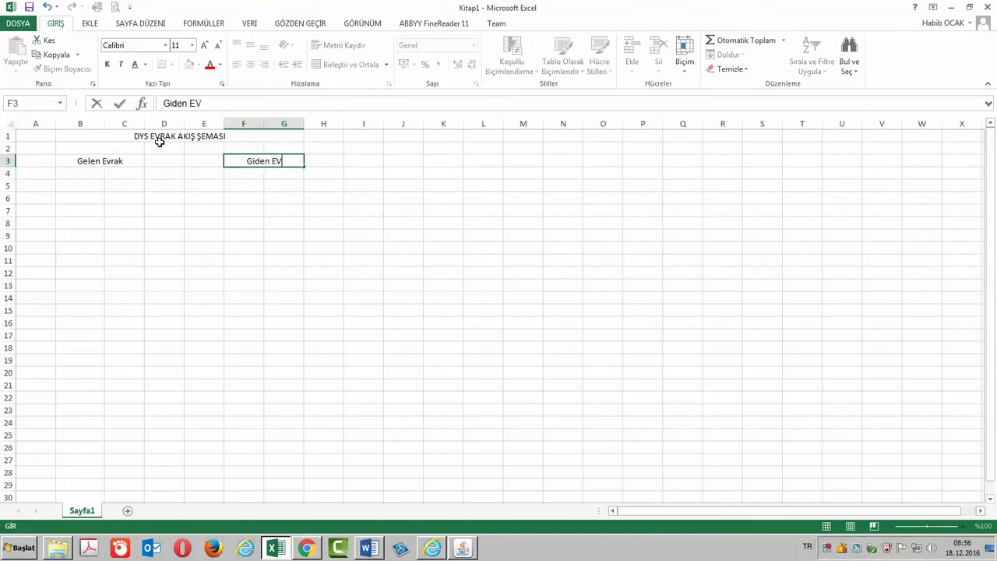
key(BackSpace)
text(vden)
key(Return)
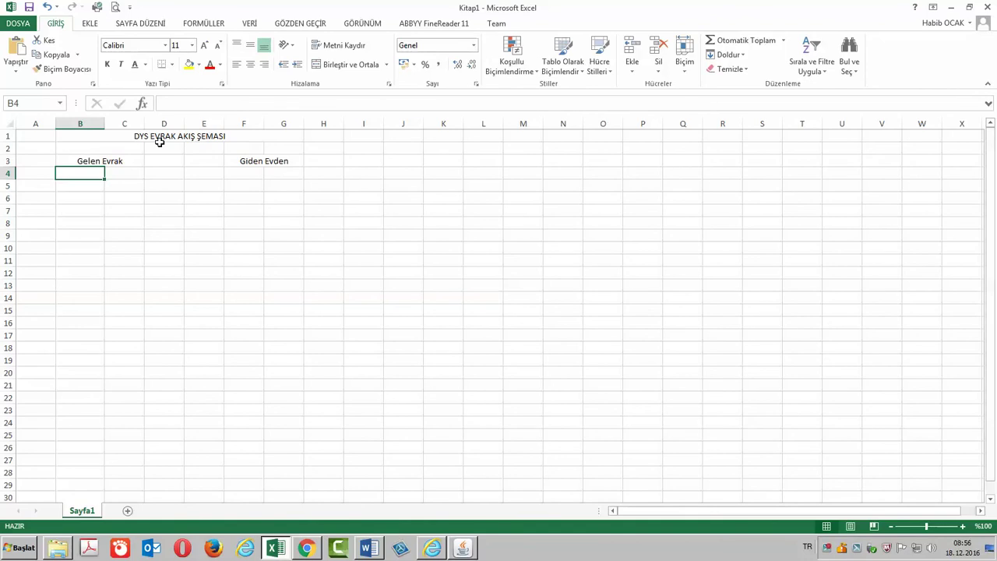
Enter the subheadings "DYS İçi" in B5 and "DYS Dışı" in C5 below Gelen Evrak.
key(Down)
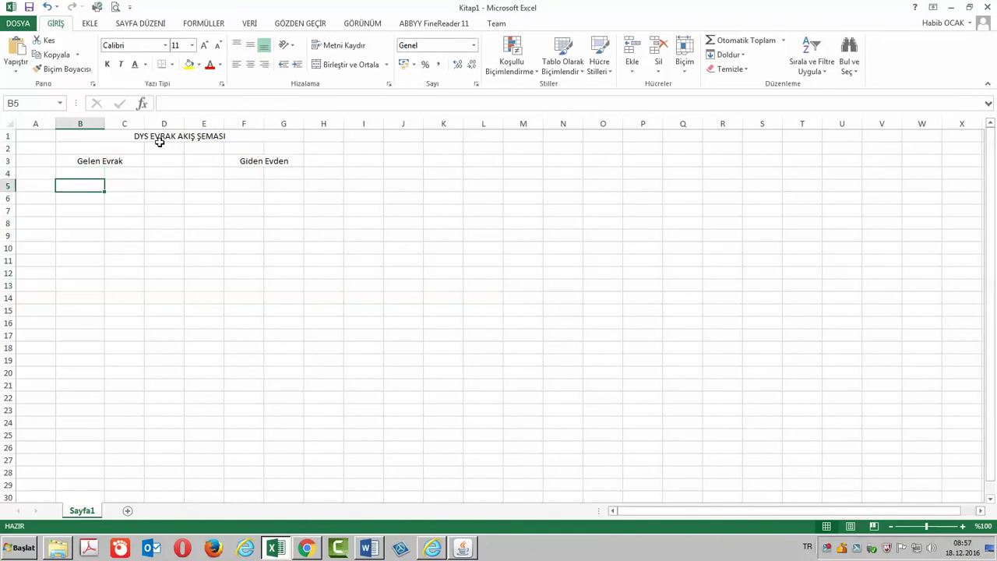
text(DYS )
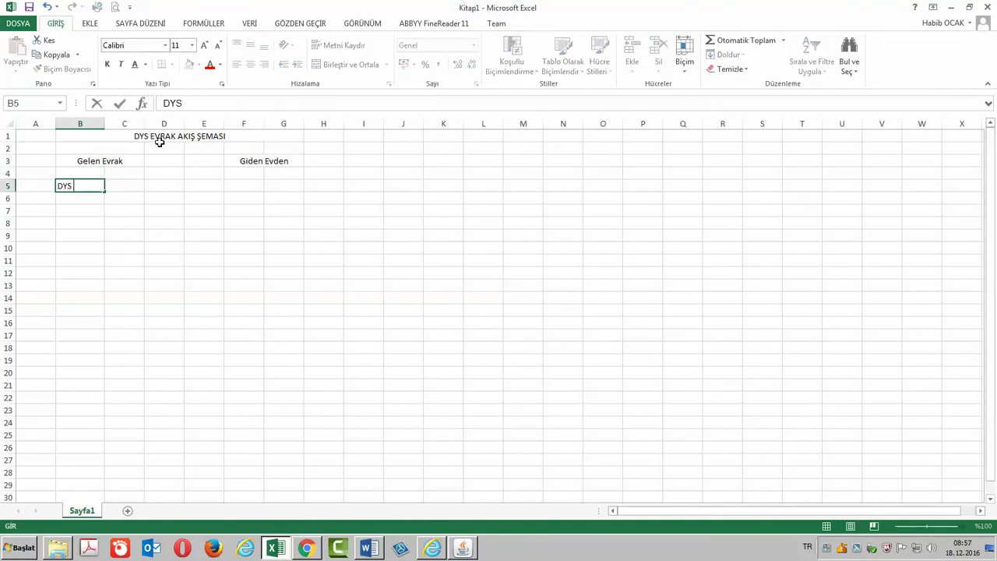
text(İçi)
key(Tab)
text(DYS Dışı)
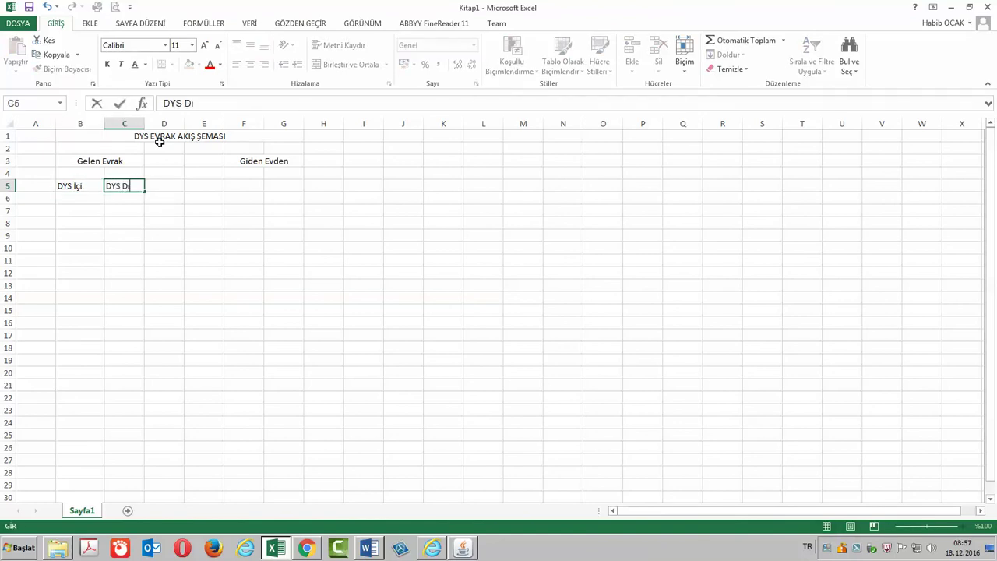
key(Tab)
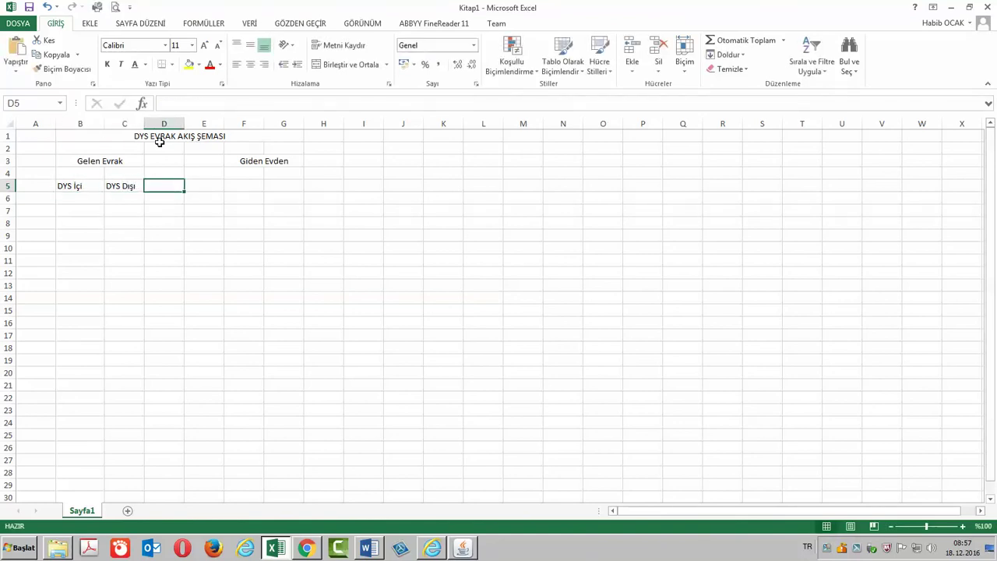
Center the subheadings in cells B5:C5 horizontally.
click(90, 199)
click(127, 186)
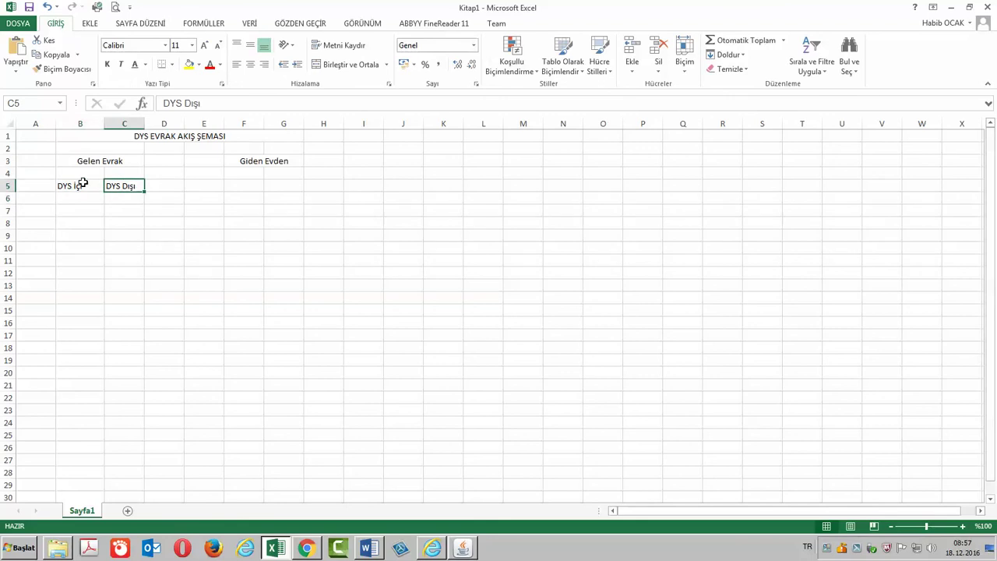
drag(85, 186, 117, 186)
click(251, 64)
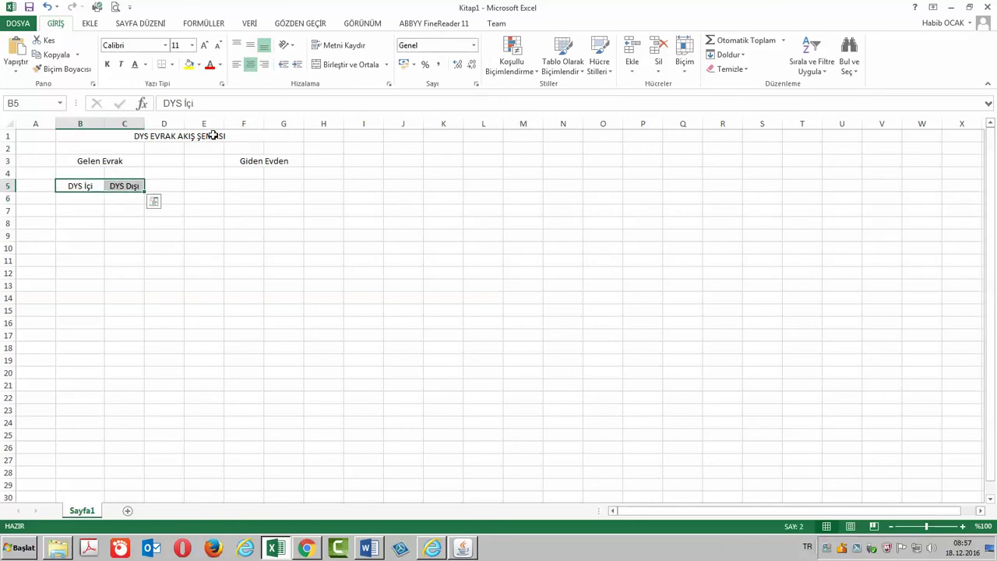
click(89, 184)
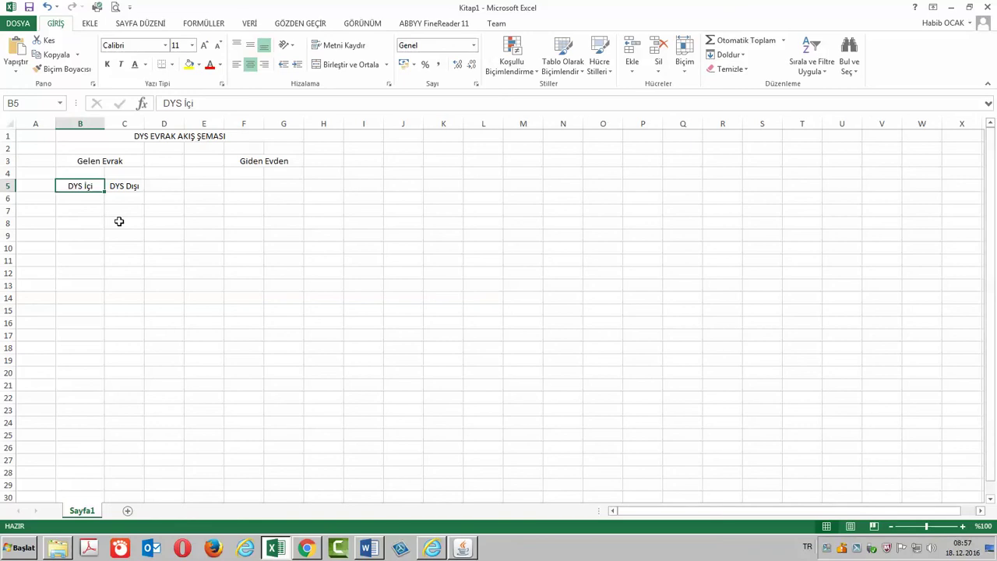
click(124, 185)
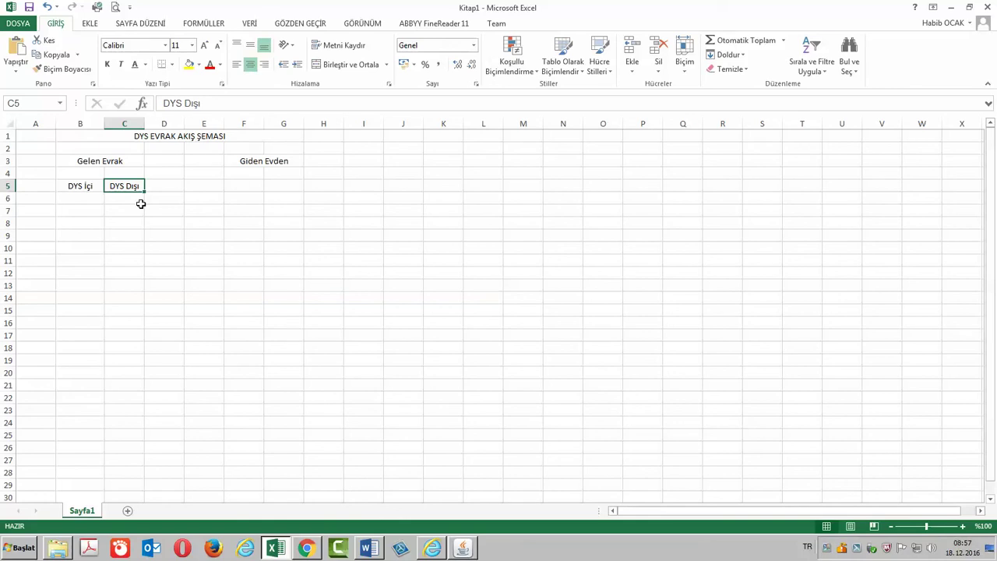
click(91, 190)
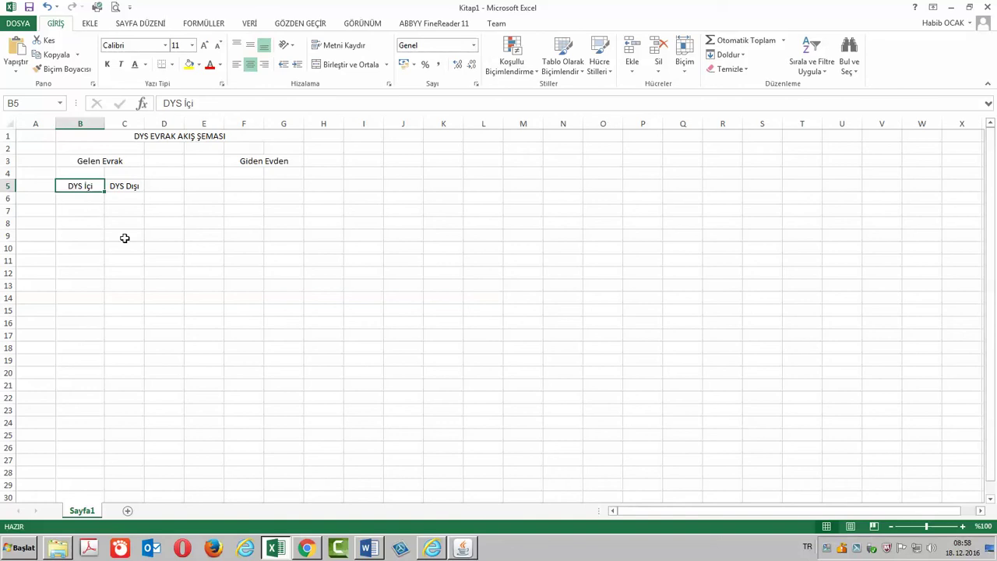
Enter "Yetkili Personel" in B7 under DYS İçi and check it against the flowchart in the Word document.
click(85, 203)
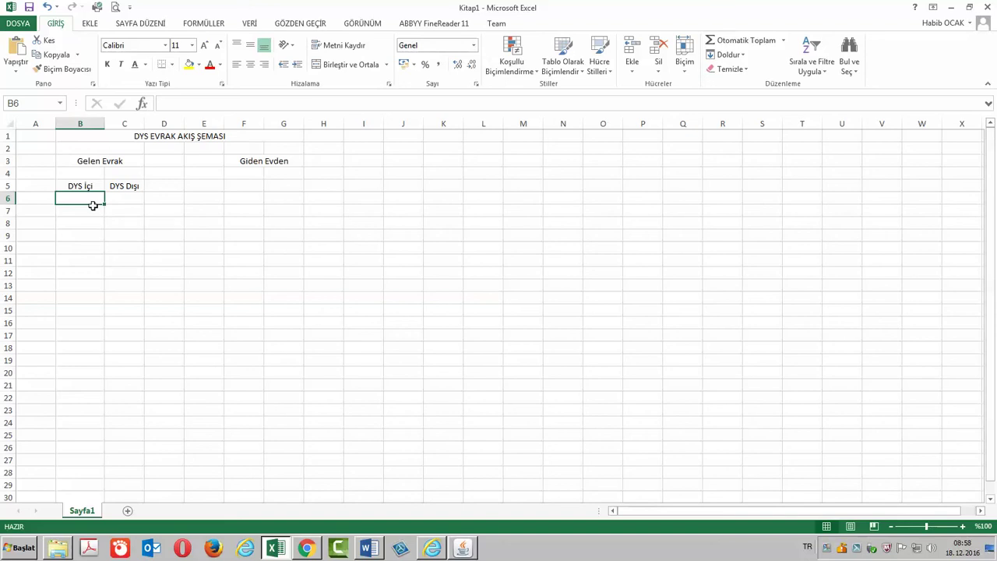
click(93, 206)
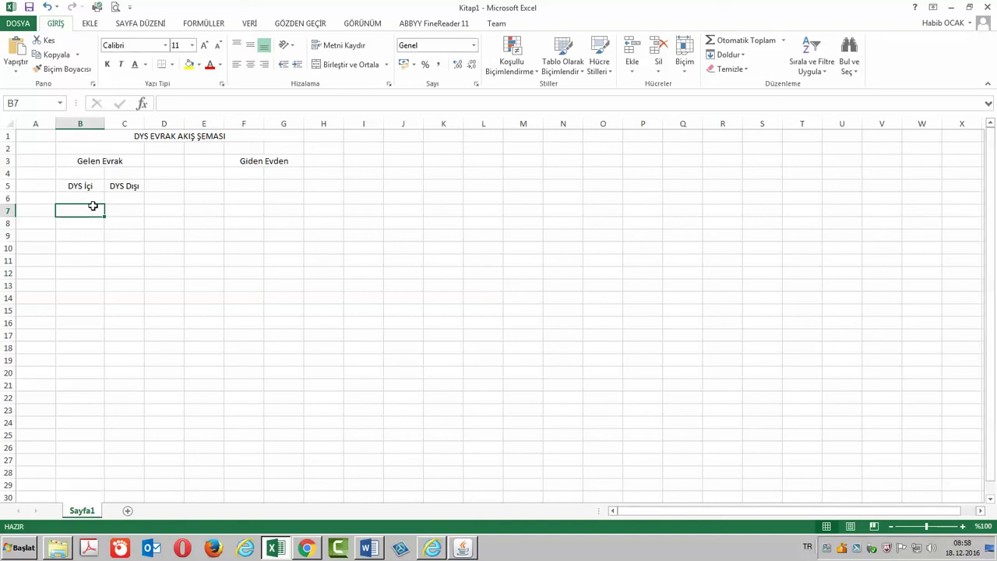
text(Yet)
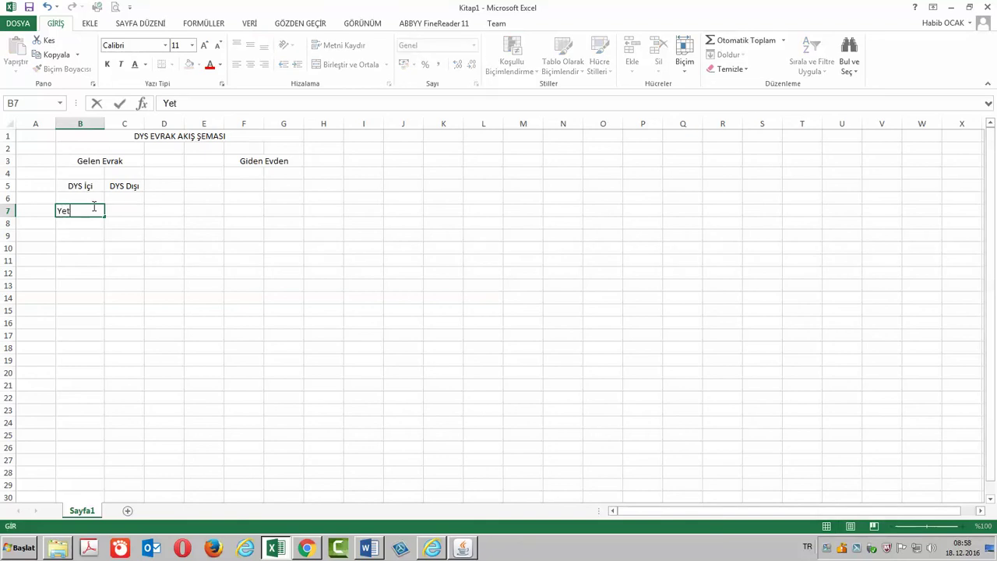
text(kili Personel)
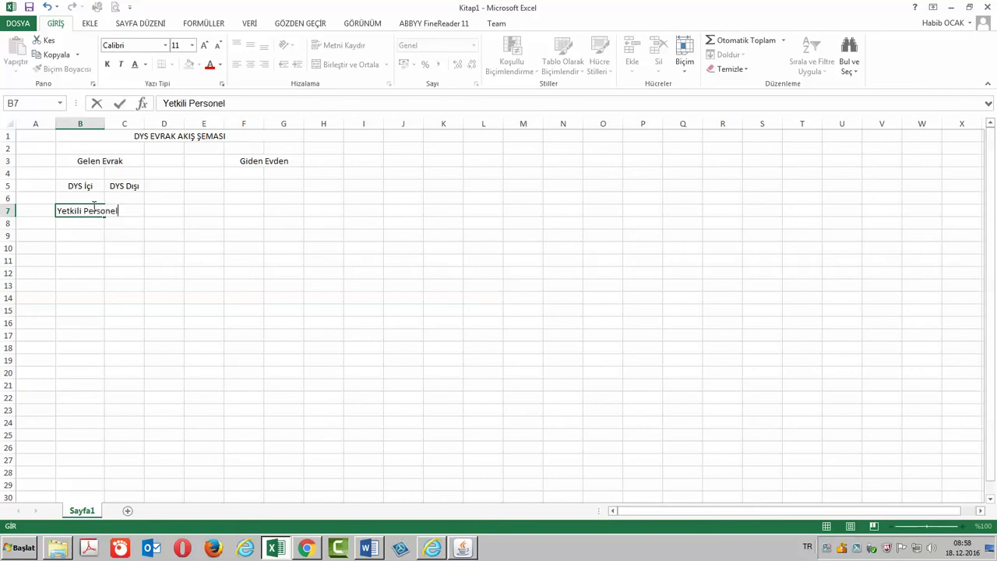
click(369, 548)
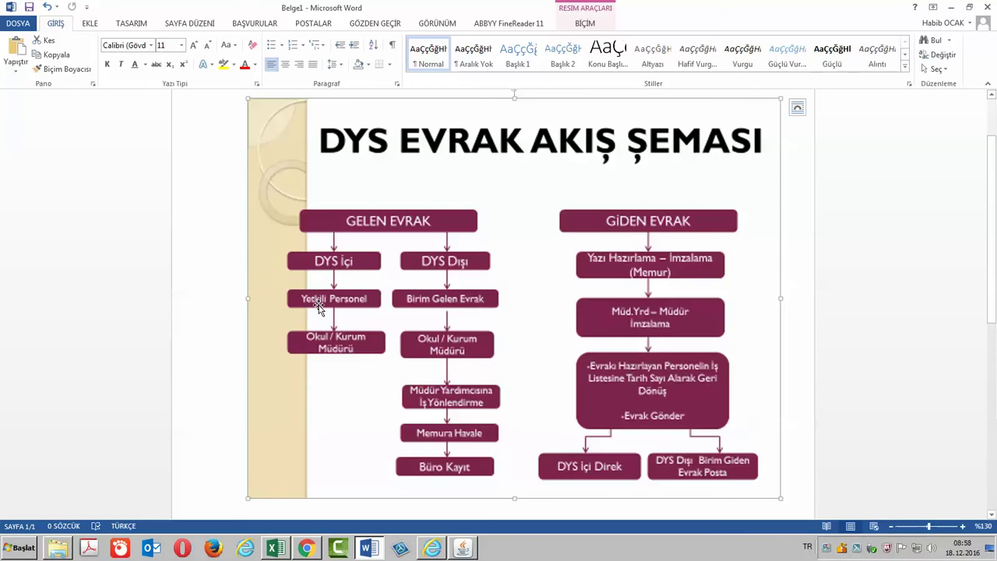
key(alt+Tab)
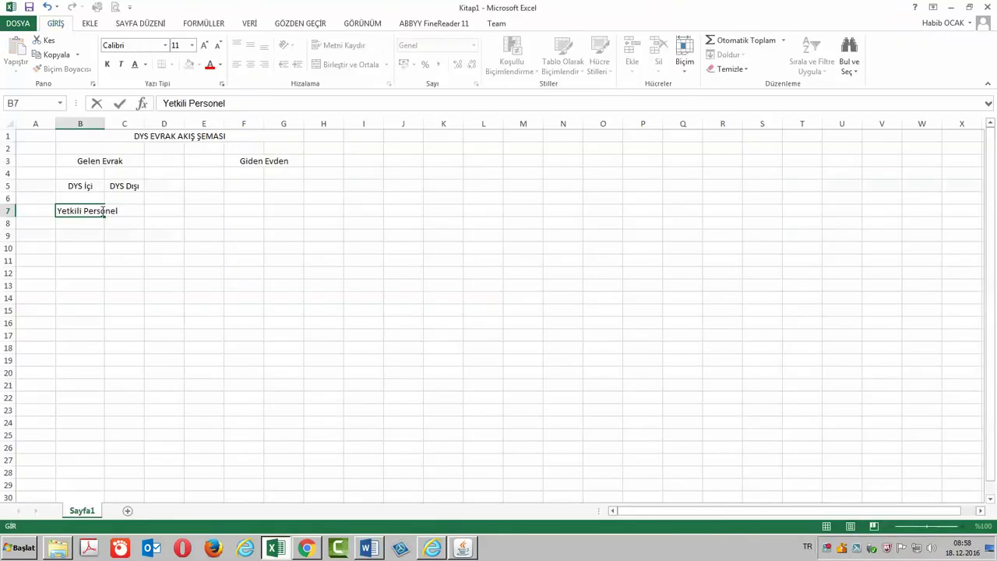
Fit the width of column B to its contents.
click(79, 124)
double_click(104, 124)
click(100, 210)
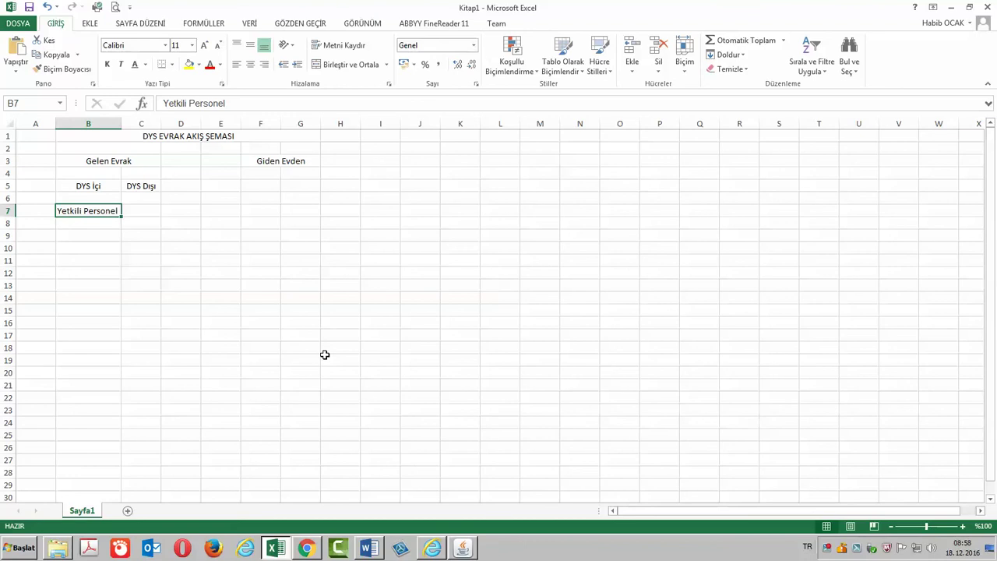
Enter "Okul Müdürü" in B9 below Yetkili Personel and compare it with the flowchart in the Word document.
key(Down)
key(Down)
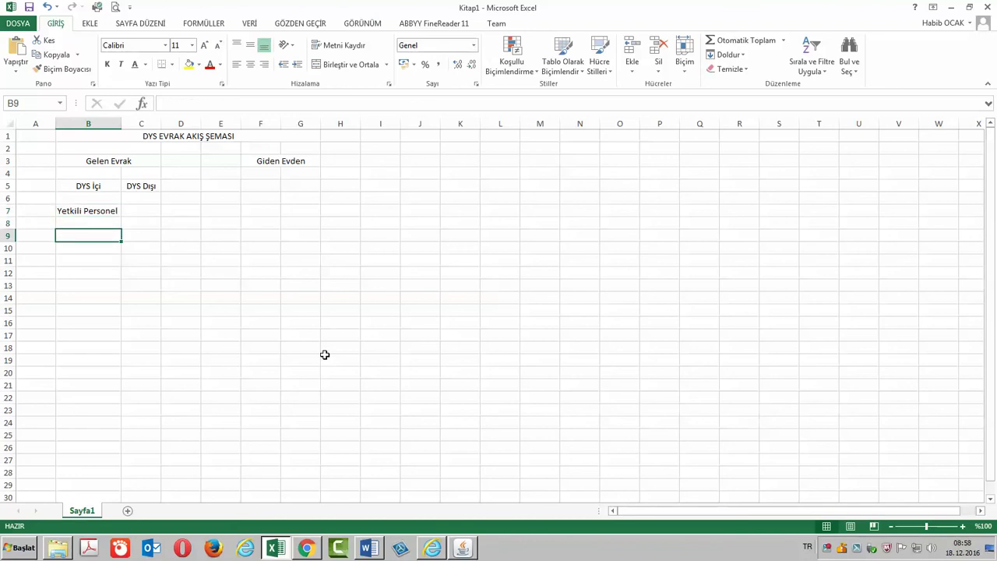
text(Okul Müdürü)
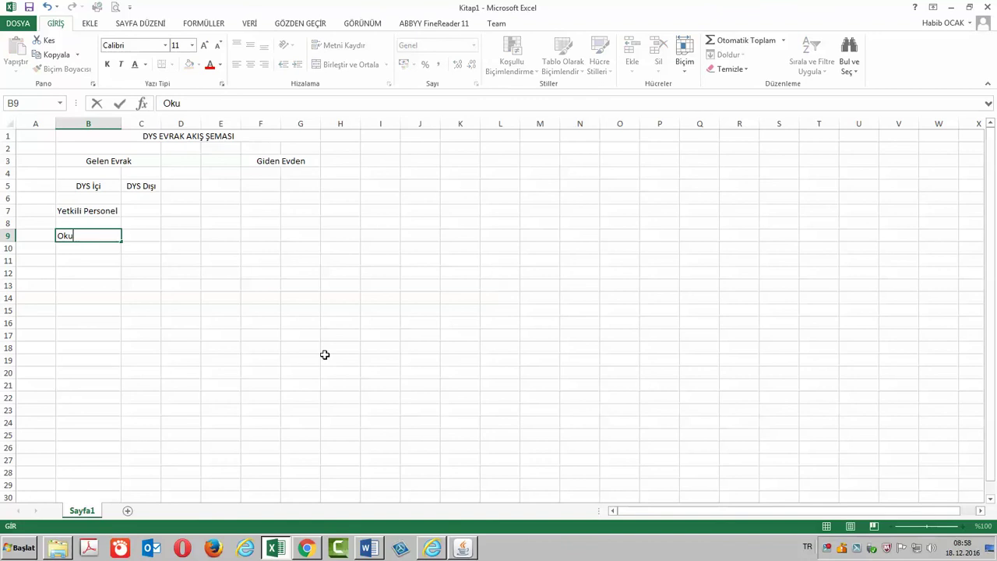
key(Return)
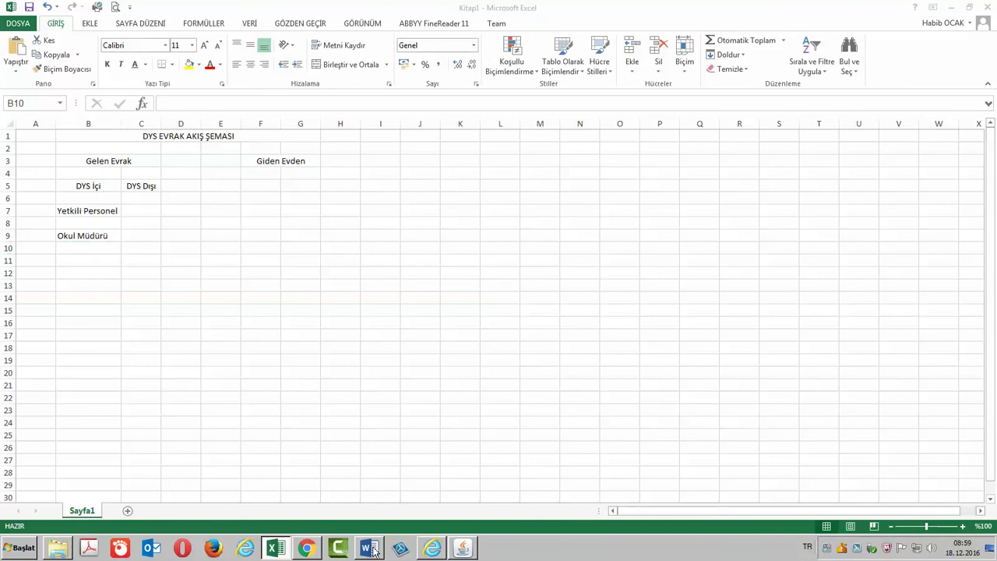
click(370, 549)
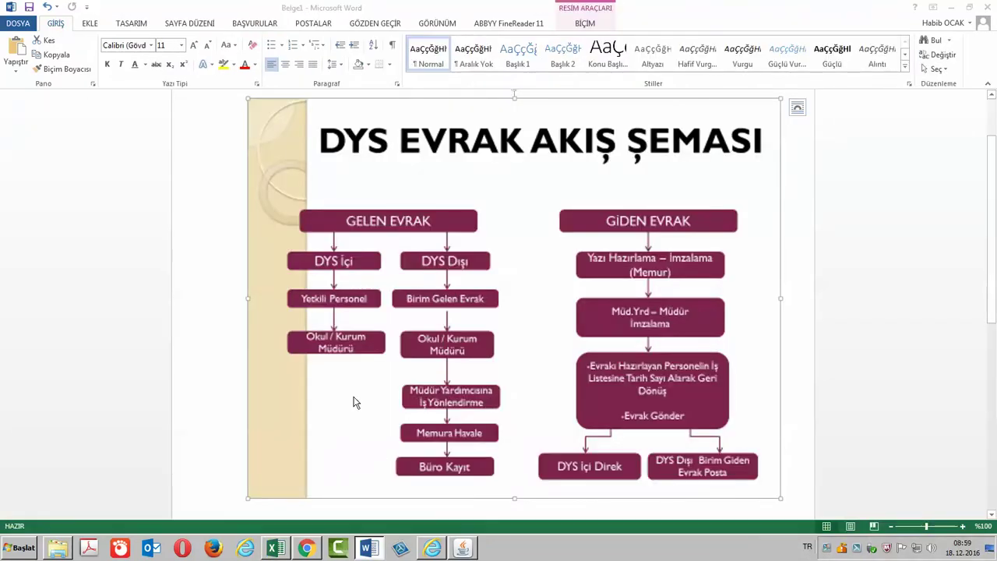
key(alt+Tab)
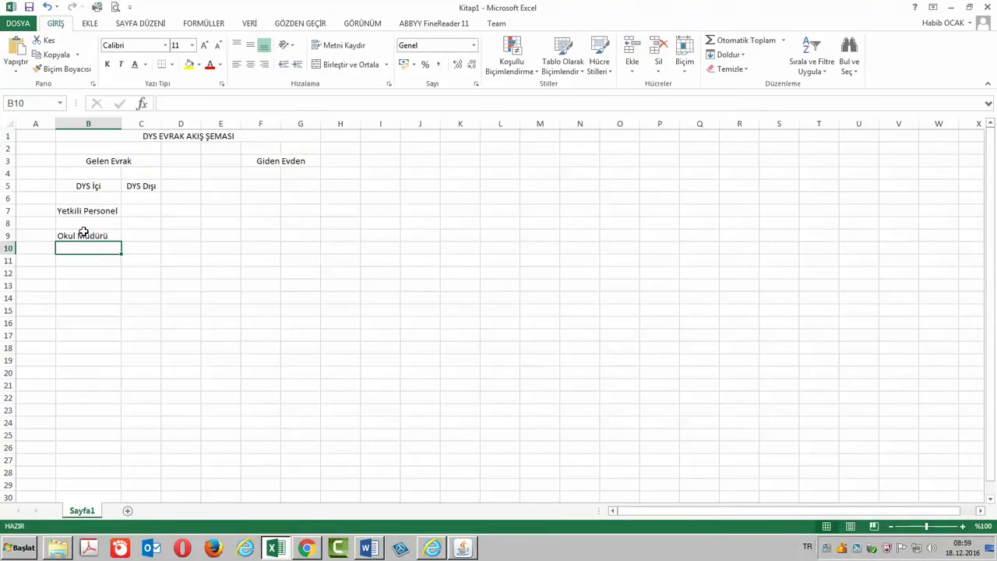
click(83, 233)
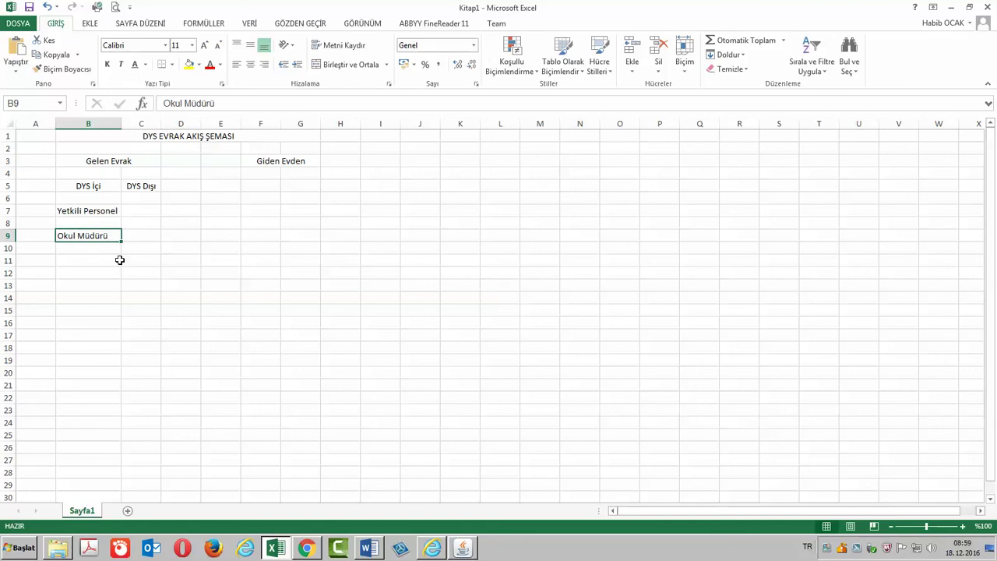
Enter "Birim Gelen Evrak Kayıt Kullancısı" in C7 under DYS Dışı and fit the width of column C to it.
click(143, 197)
drag(161, 124, 189, 124)
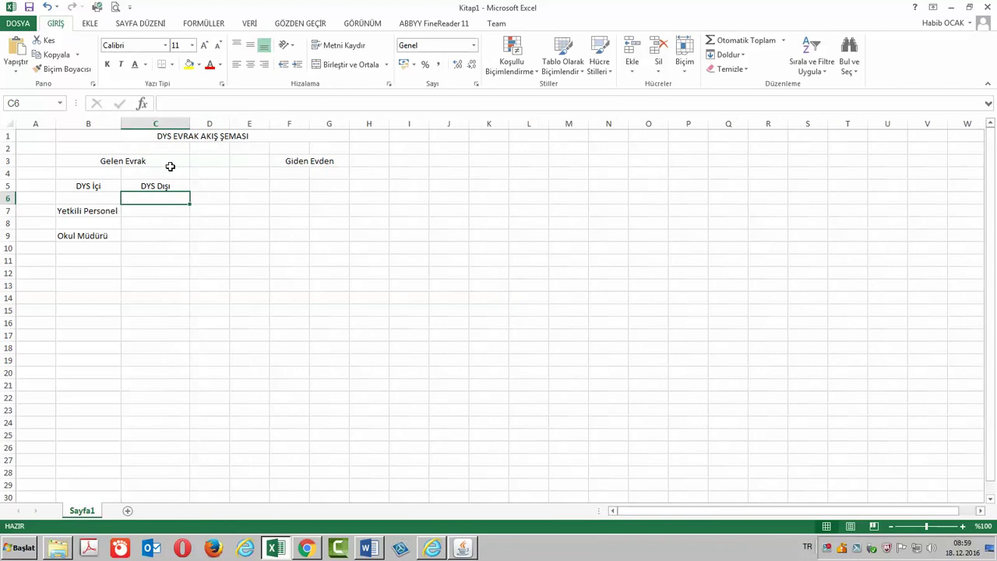
key(Down)
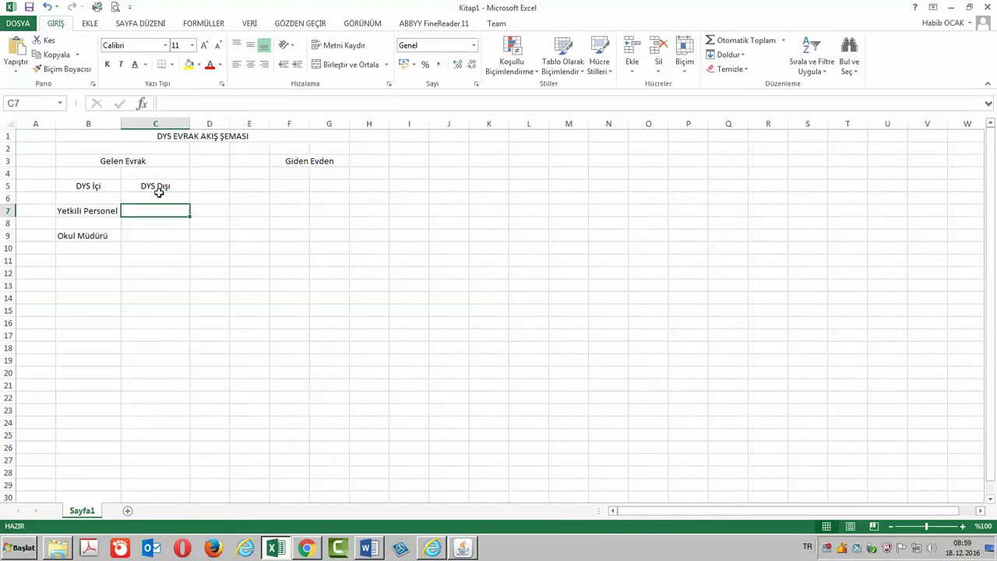
text(Bi)
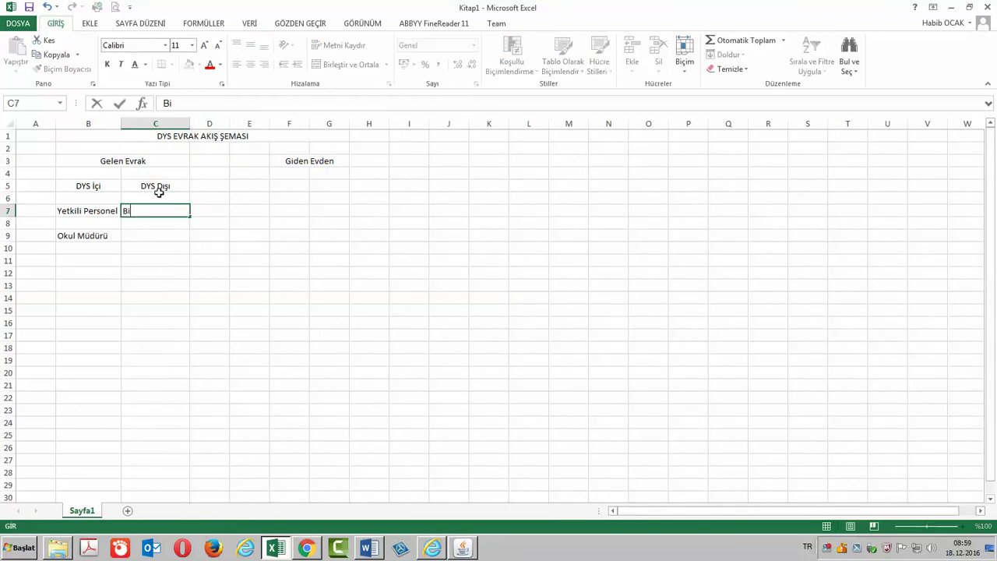
text(rim Gelen Evratk)
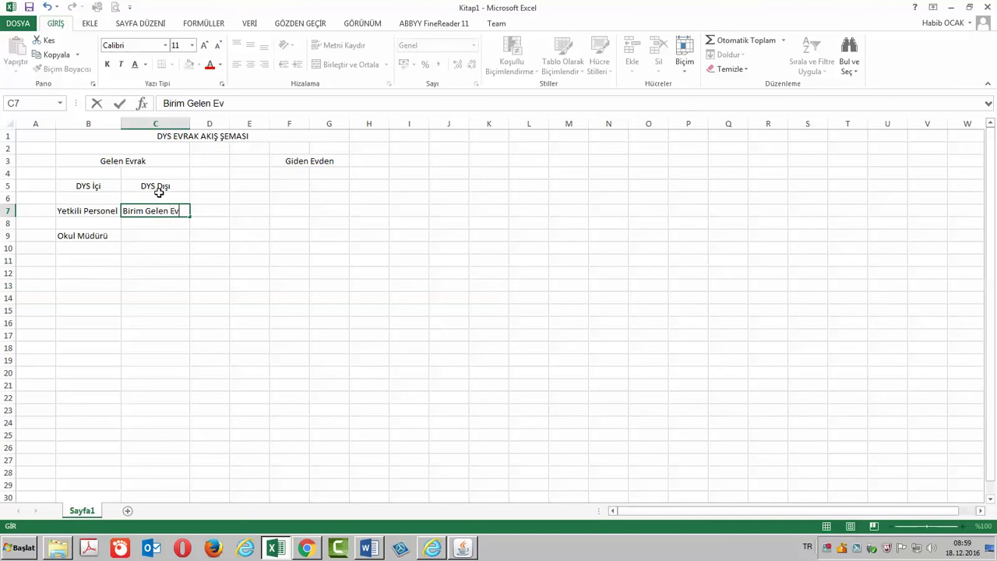
key(BackSpace)
key(BackSpace)
text(k Kayıt Kulla)
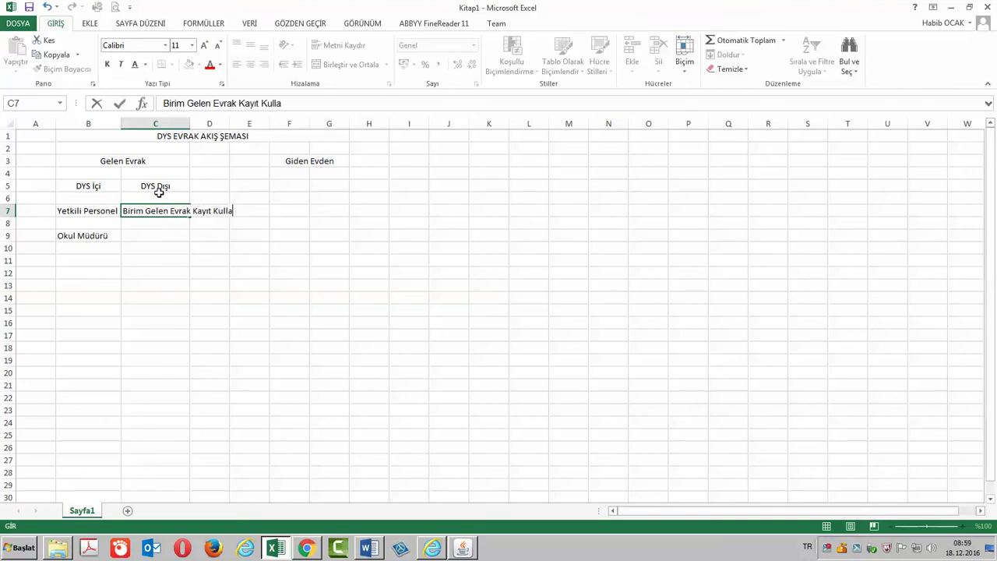
text(nıcısı)
key(Return)
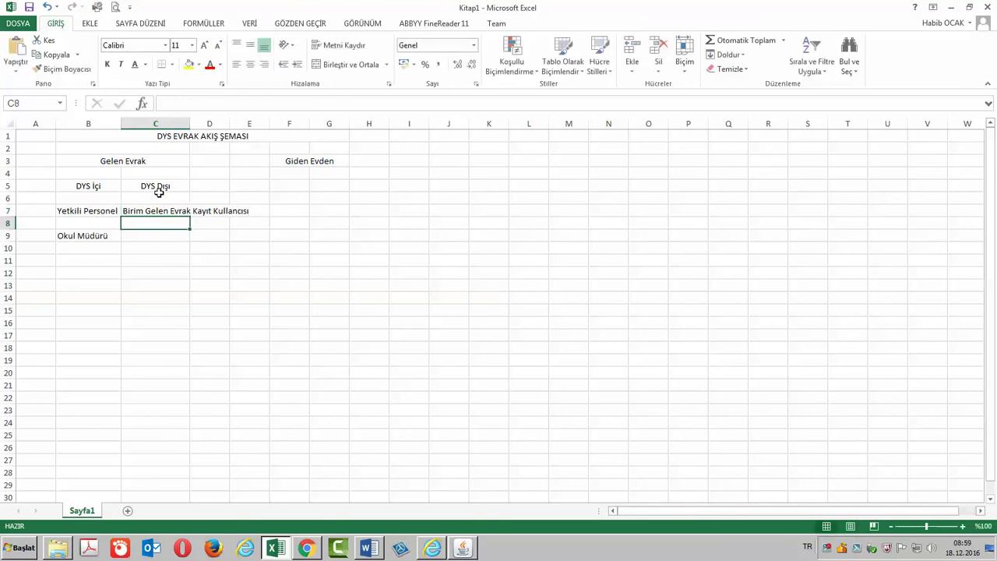
double_click(190, 123)
click(202, 211)
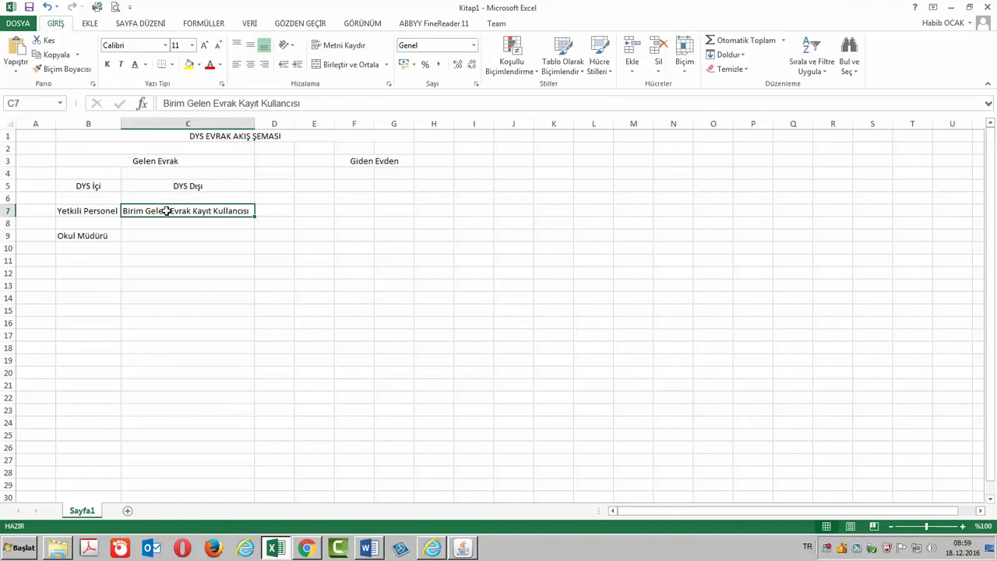
Consult the flowchart in the Word document and enter "Okul Müdürü" in C9 of the workbook, under the DYS Dışı column.
click(373, 550)
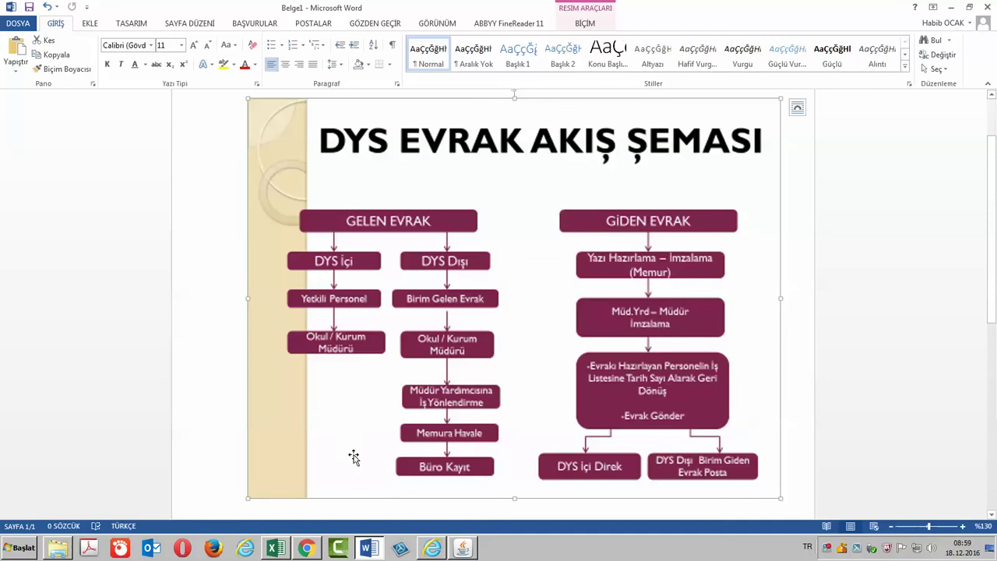
click(289, 549)
key(Down)
key(Down)
text(Olul)
key(BackSpace)
key(BackSpace)
key(BackSpace)
text(Ku)
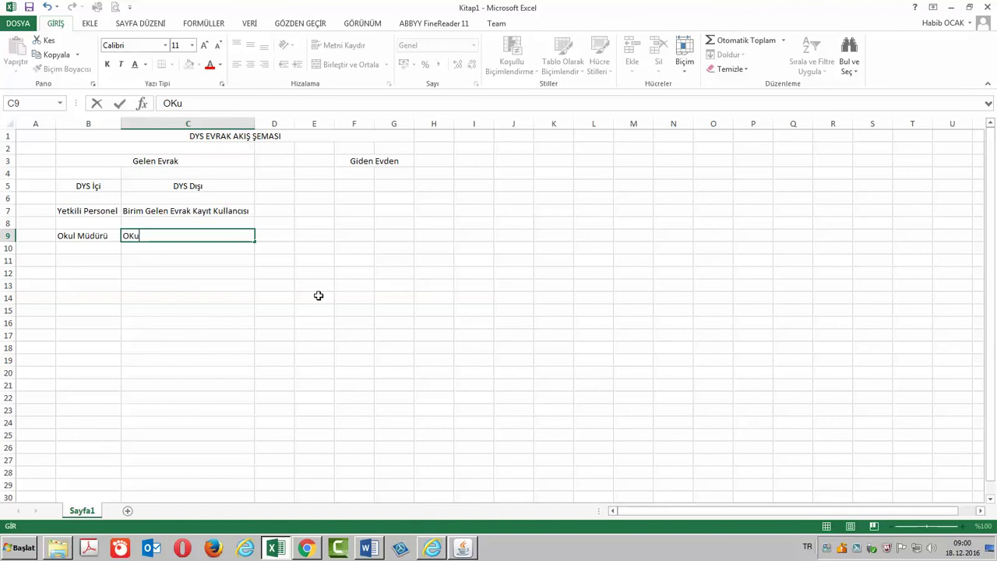
key(BackSpace)
key(BackSpace)
text(kul Müdür)
key(BackSpace)
key(BackSpace)
text(ürü)
key(Return)
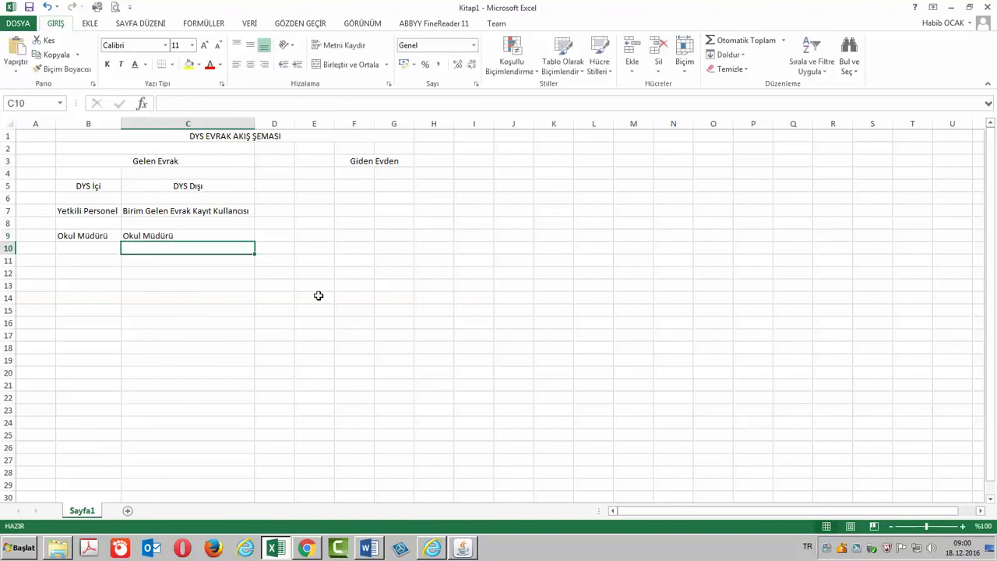
click(140, 236)
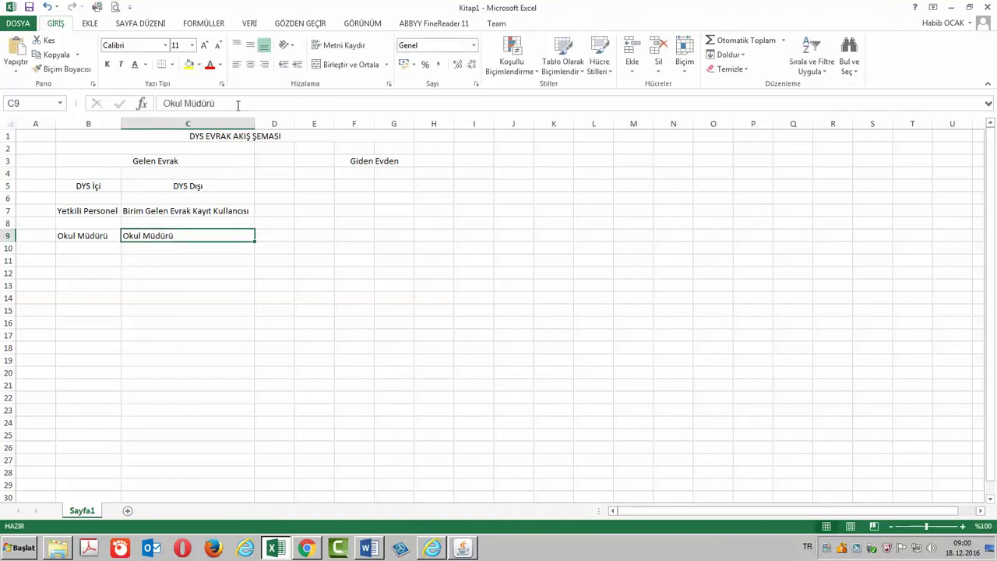
Center the text in C9 and enter "Müdür Başyardımcısına" in the merged and centered cells B11:C11.
click(250, 64)
drag(102, 262, 127, 265)
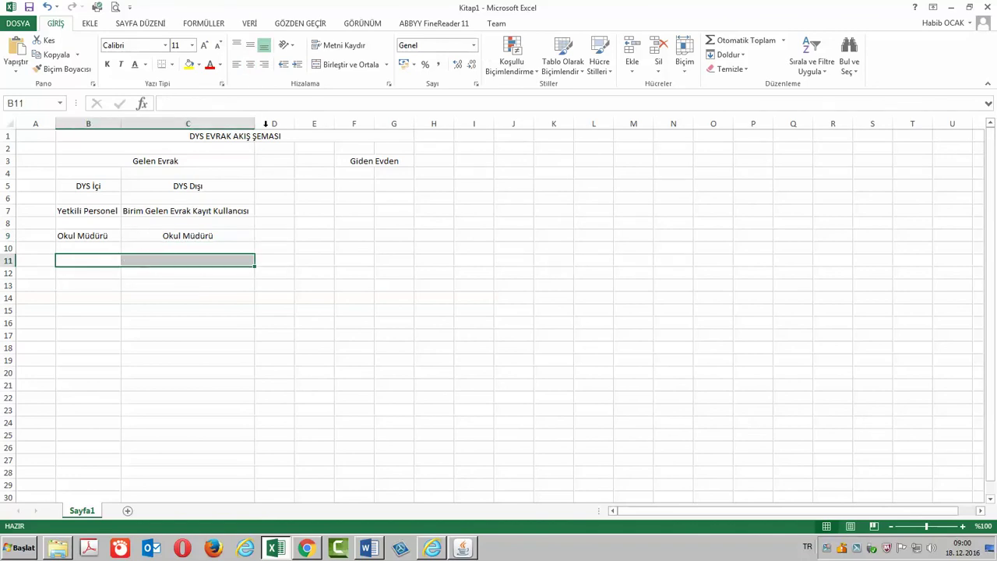
click(347, 65)
drag(114, 239, 154, 239)
click(119, 260)
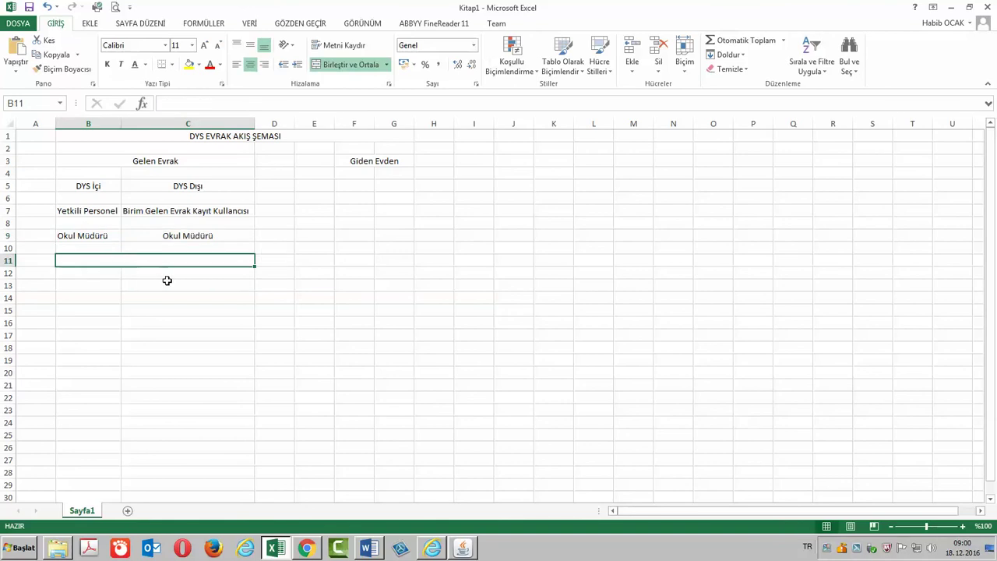
text(Müdür Baş)
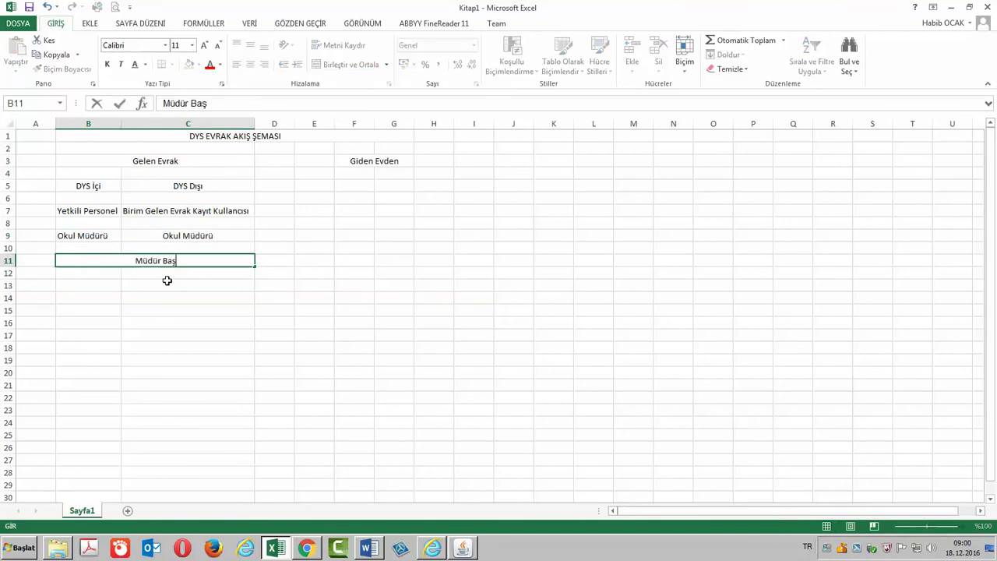
text(yardımcısına)
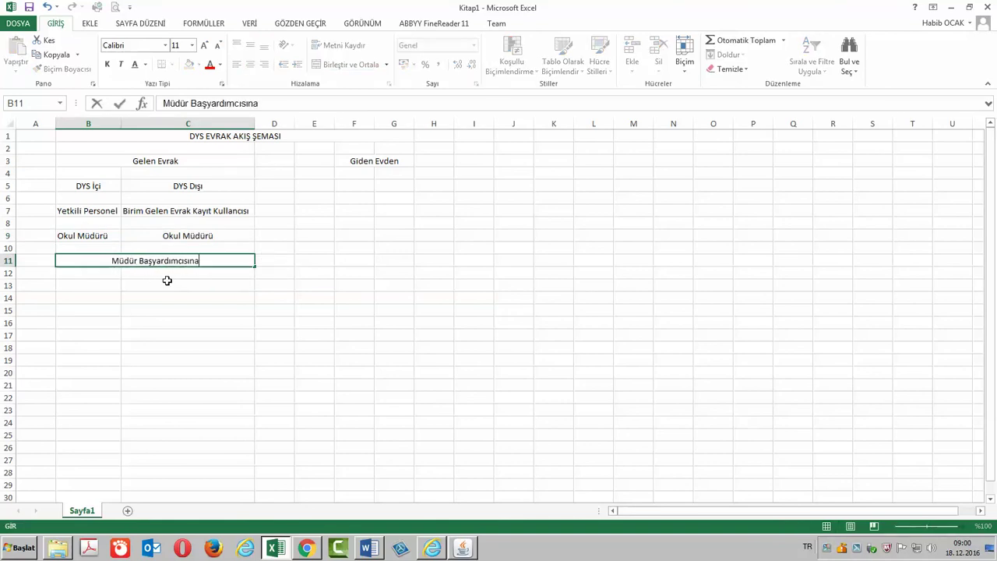
key(Return)
key(Return)
Merge and center B13:C13 and enter "Müdür Yardımcısına" in it.
drag(112, 285, 167, 286)
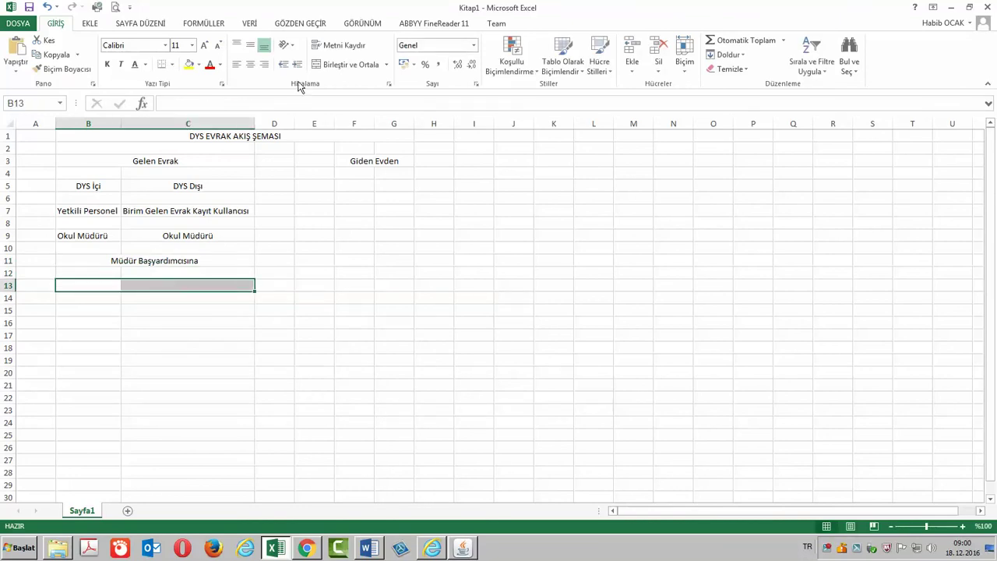
click(346, 64)
text(Mğüdür)
key(BackSpace)
key(BackSpace)
key(BackSpace)
key(BackSpace)
text(üd)
key(BackSpace)
key(BackSpace)
key(BackSpace)
text(üdür Yardı)
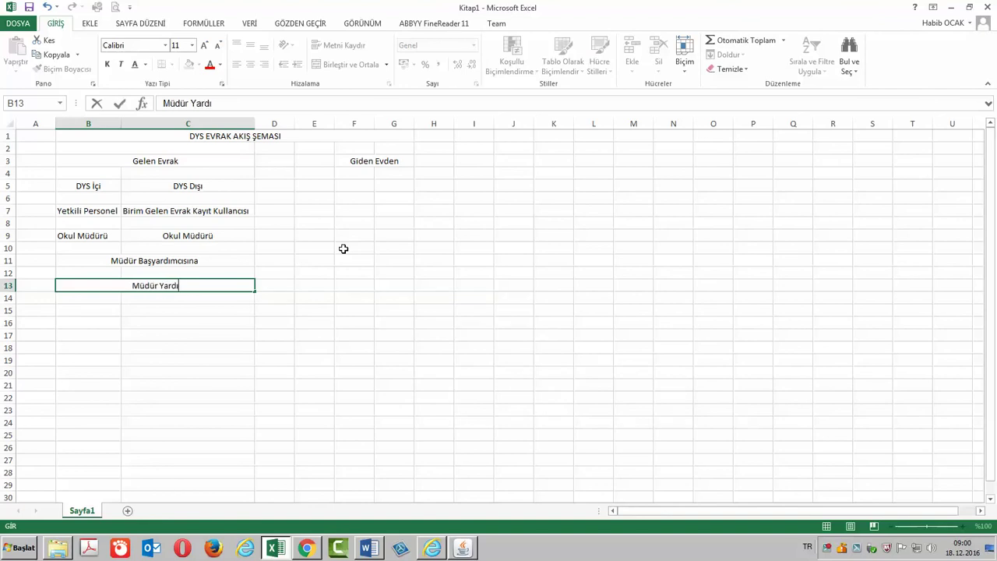
text(mcısına)
key(Return)
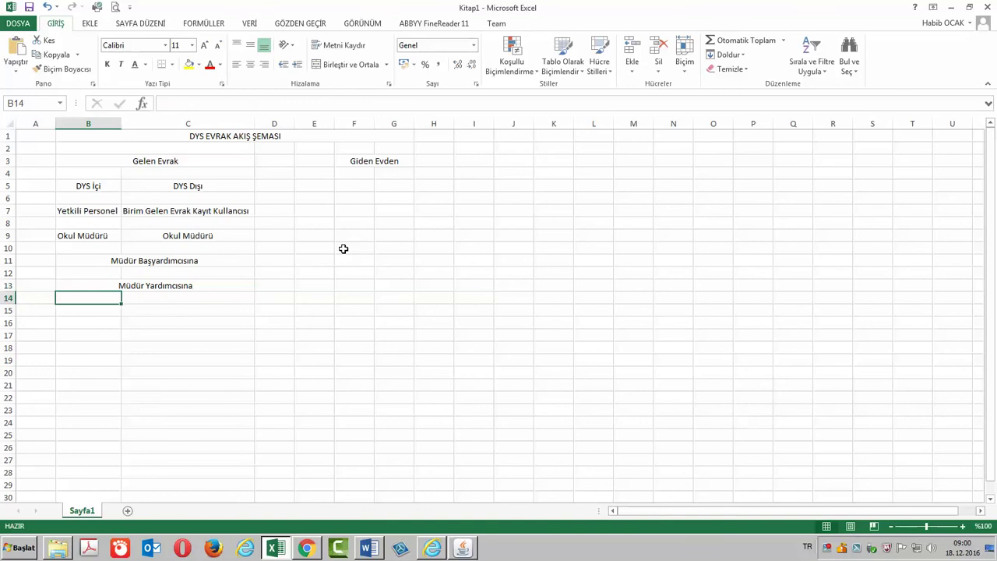
Merge and center B15:C15 and enter "Memur" in it.
click(113, 324)
drag(116, 309, 234, 310)
click(347, 65)
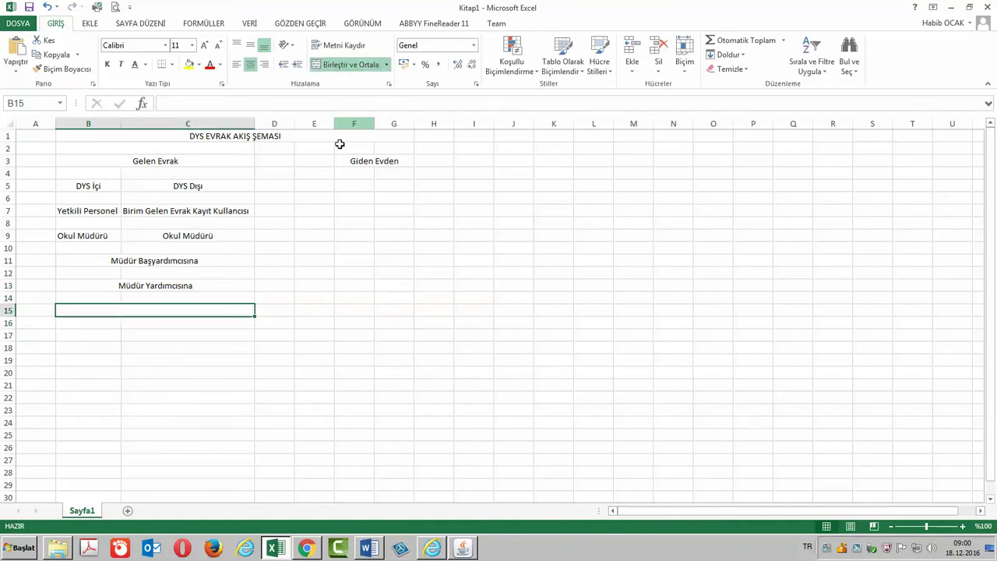
drag(144, 240, 140, 273)
click(141, 286)
click(130, 309)
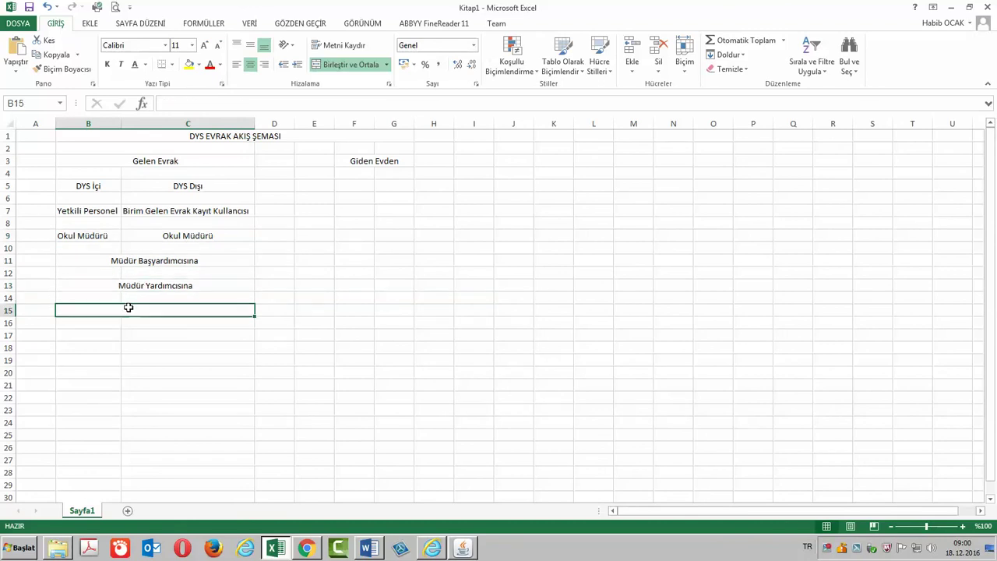
text(M)
text(emru)
key(BackSpace)
key(BackSpace)
text(ur)
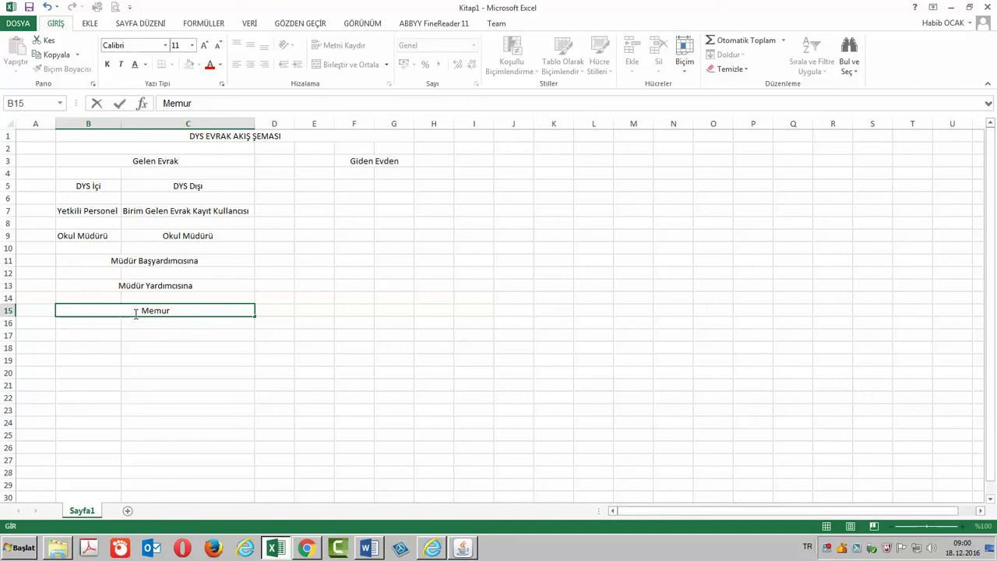
click(125, 265)
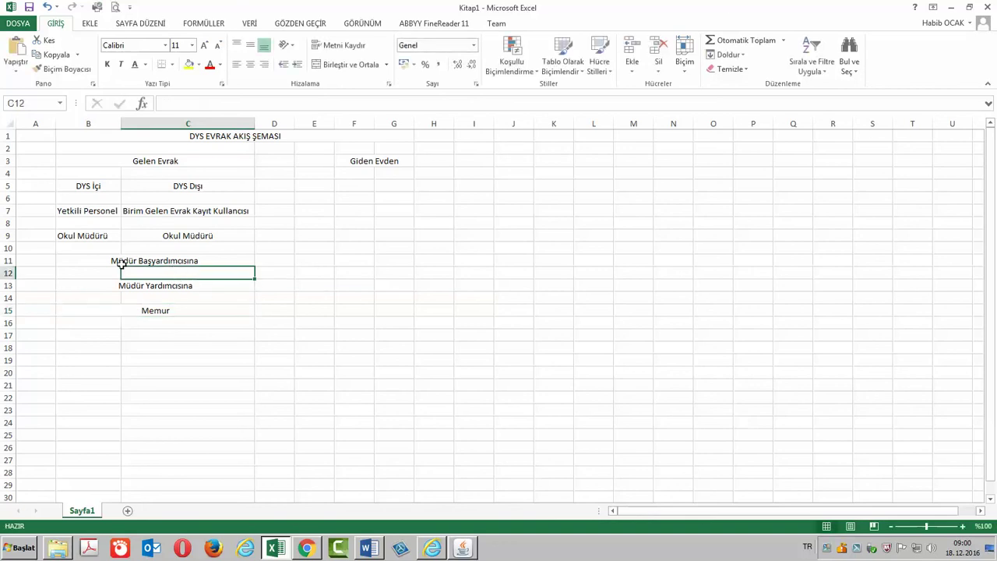
Append "(İş Yönlendirme)" to the Müdür Başyardımcısına text in B11.
double_click(211, 264)
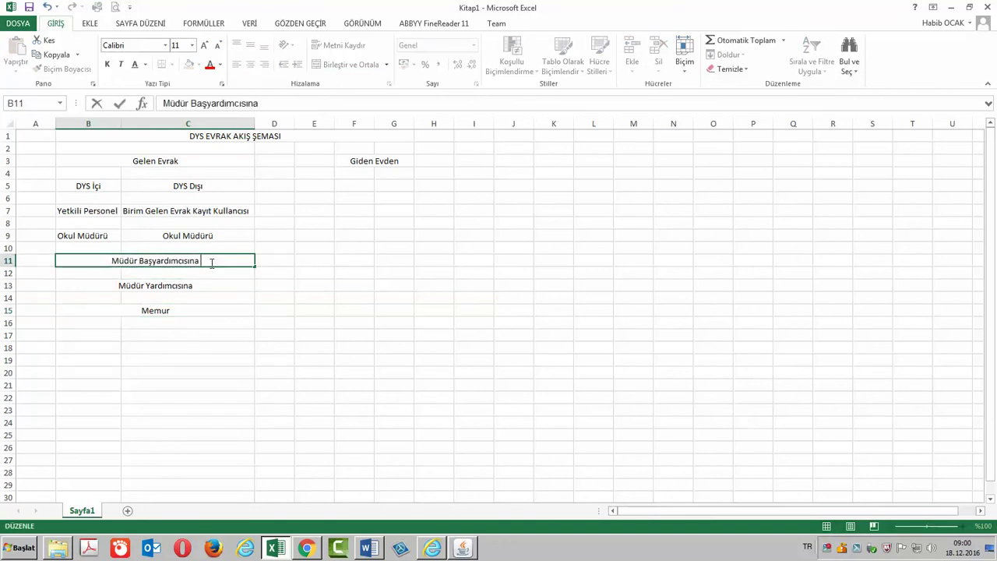
double_click(216, 237)
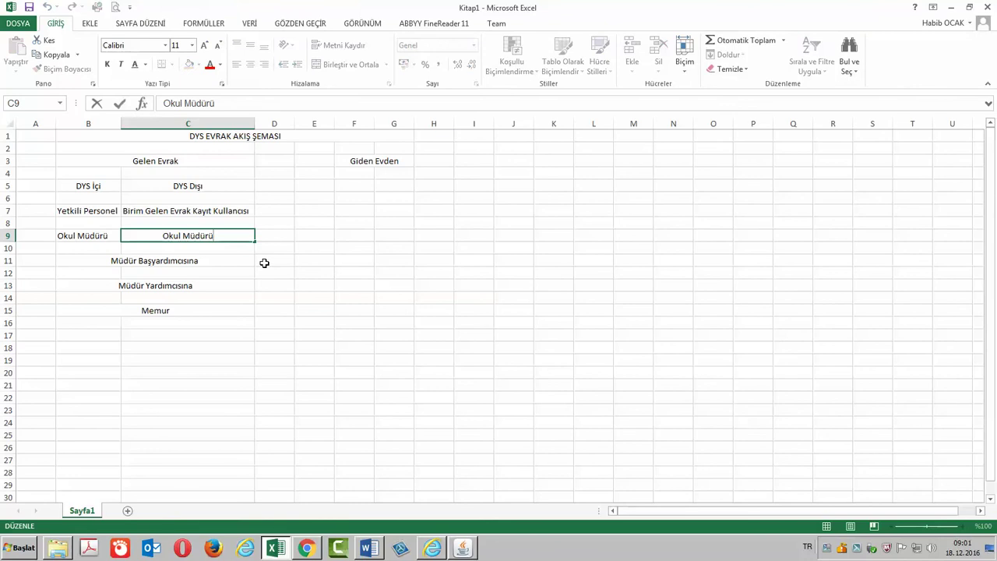
double_click(215, 262)
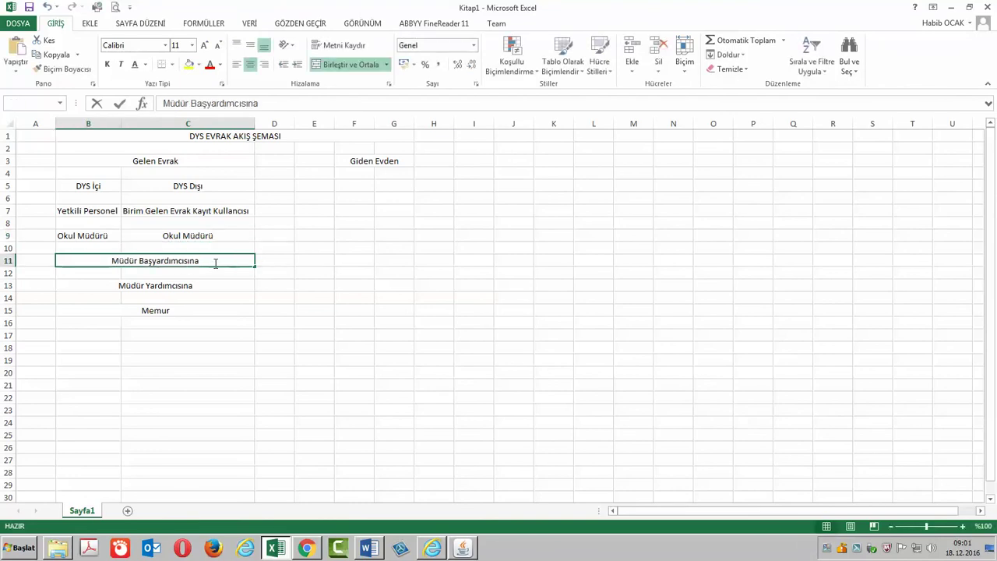
text((İş Yö)
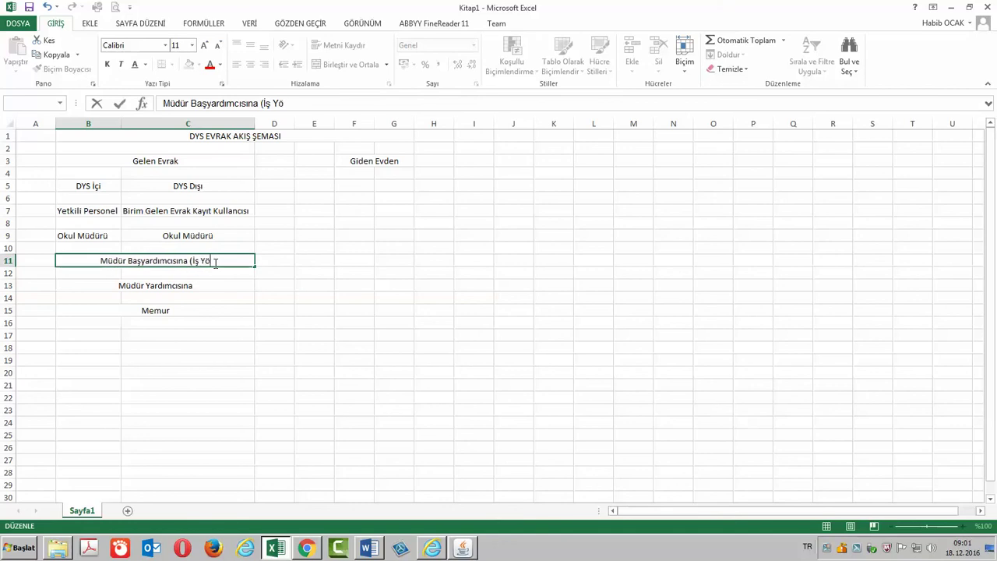
text(nlendirme))
key(Return)
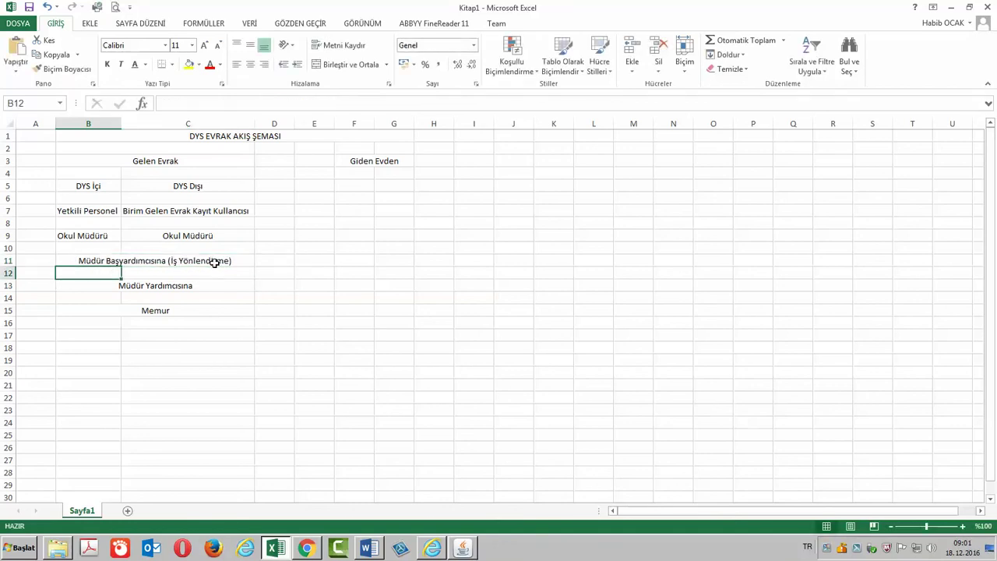
Copy "(İş Yönlendirme)" from B11 to the end of the text in B13 and replace the words inside the parentheses with "Havale".
double_click(214, 262)
drag(230, 262, 166, 267)
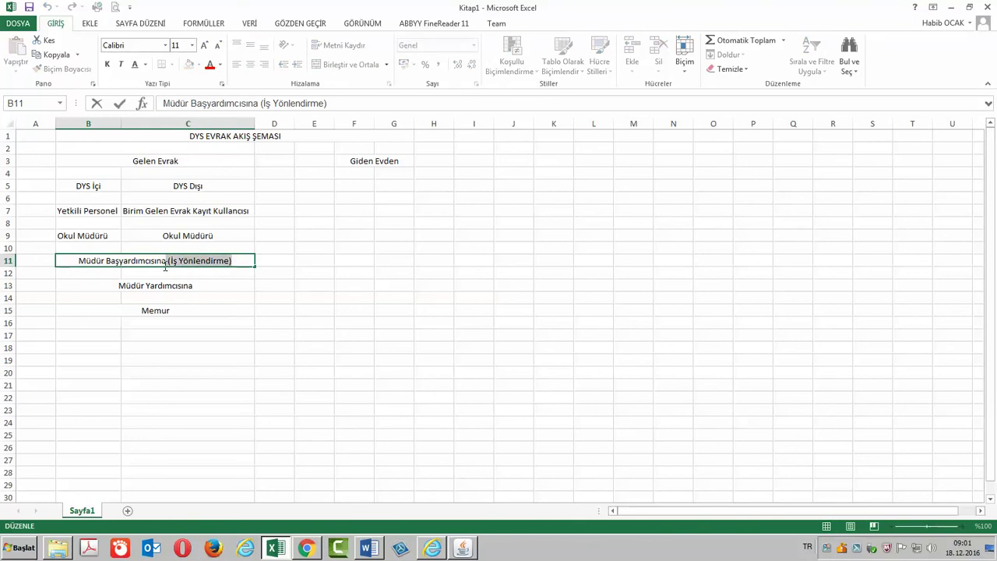
key(ctrl+c)
double_click(205, 286)
key(ctrl+v)
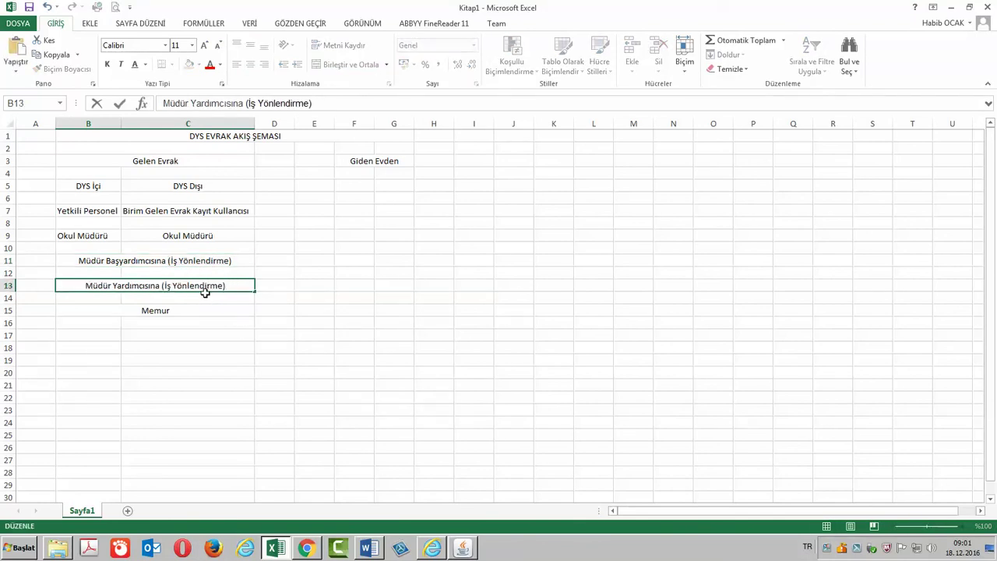
drag(166, 287, 222, 283)
text(Havale)
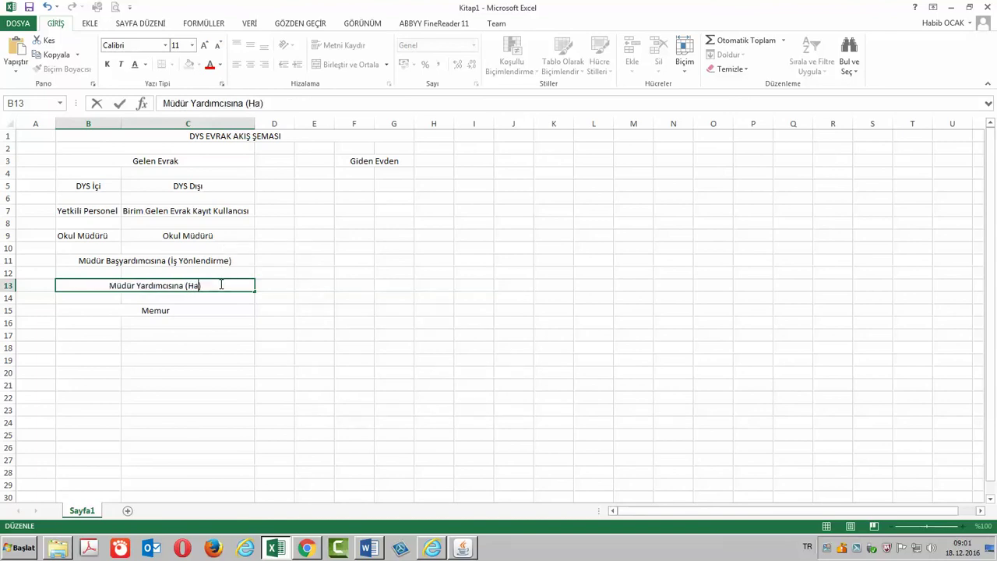
key(Return)
Append "(Büro Kayıt)" to the Memur text in B15.
key(Return)
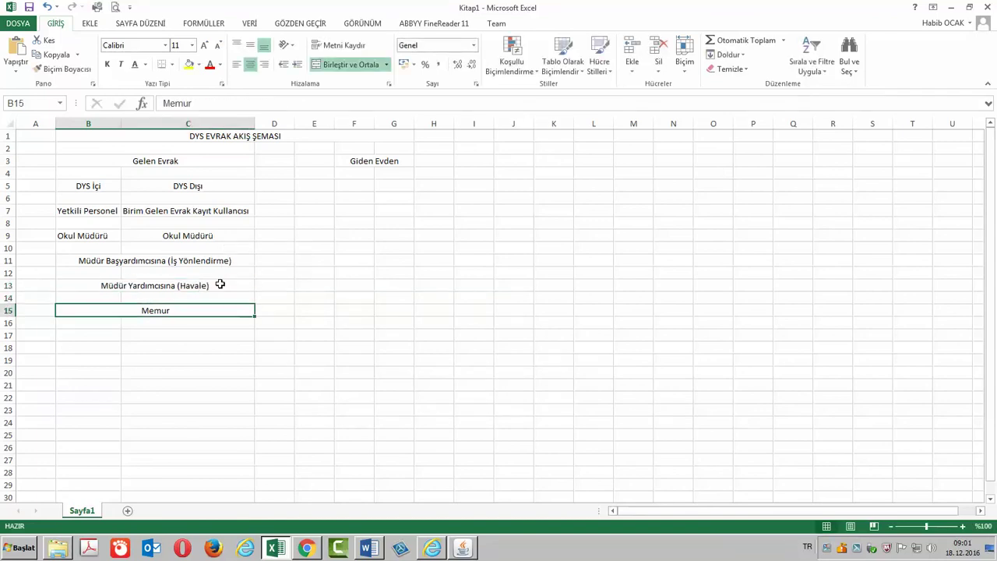
key(F2)
text(())
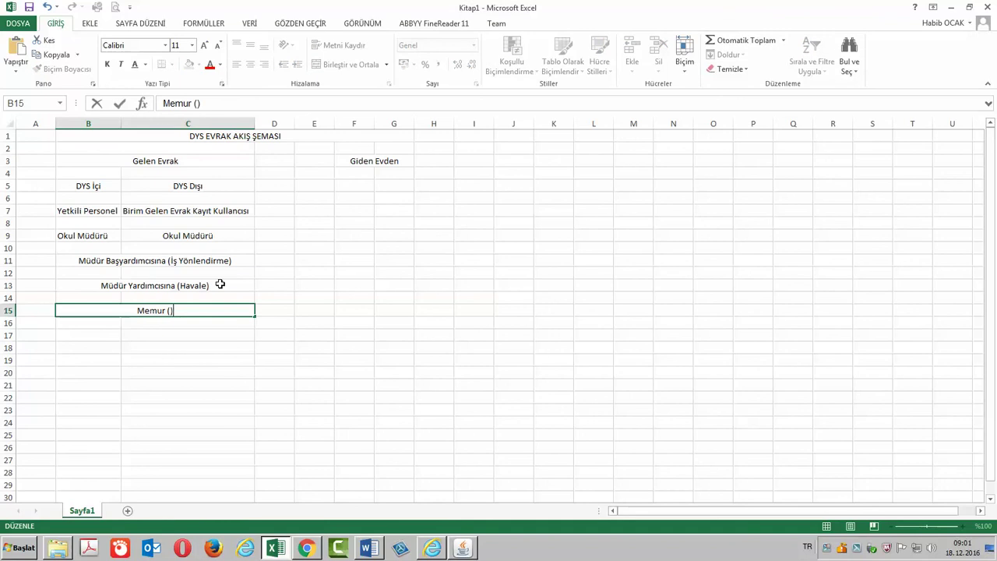
text(Büro KJa)
key(BackSpace)
key(BackSpace)
text(ayıt)
key(Return)
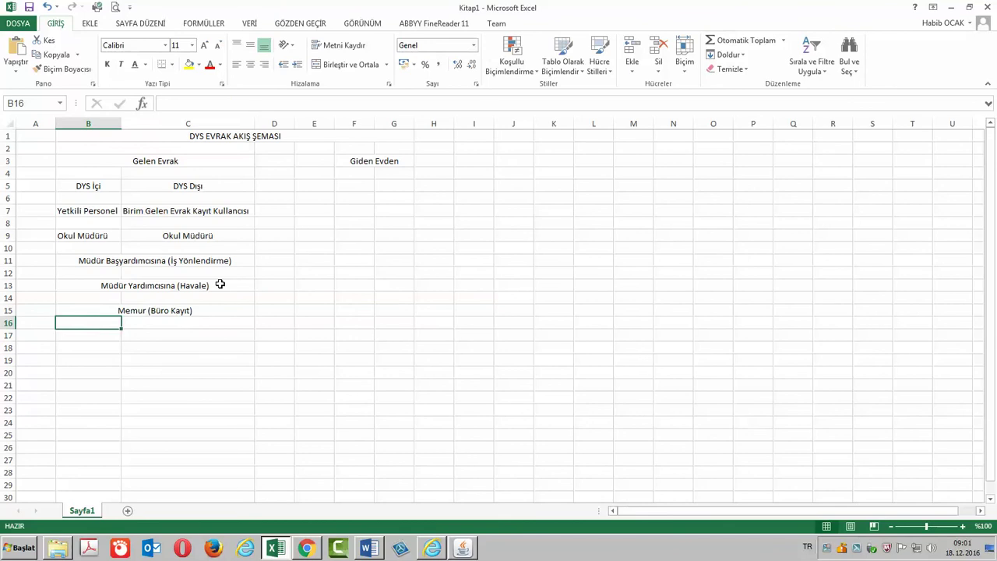
click(176, 214)
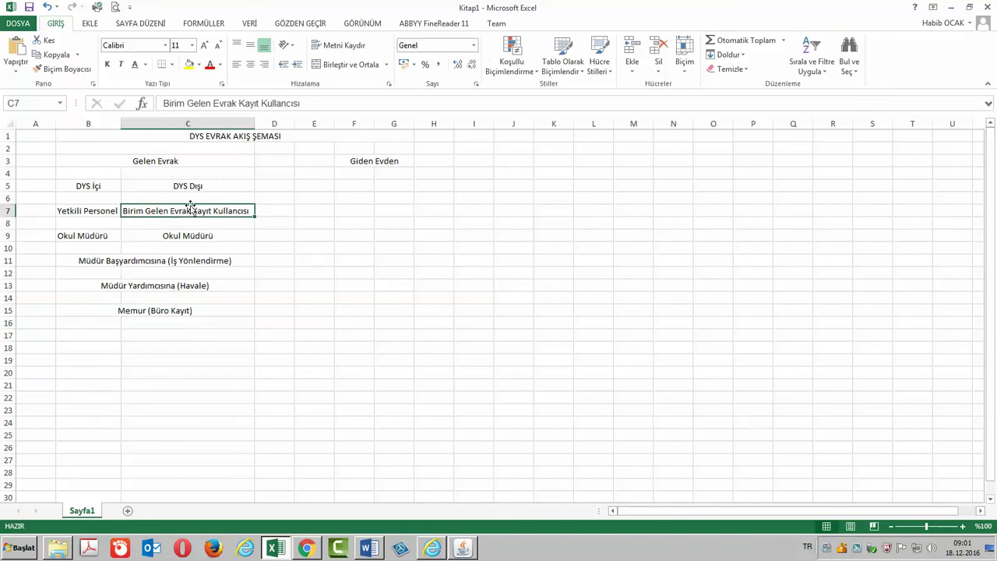
click(142, 261)
drag(95, 187, 86, 235)
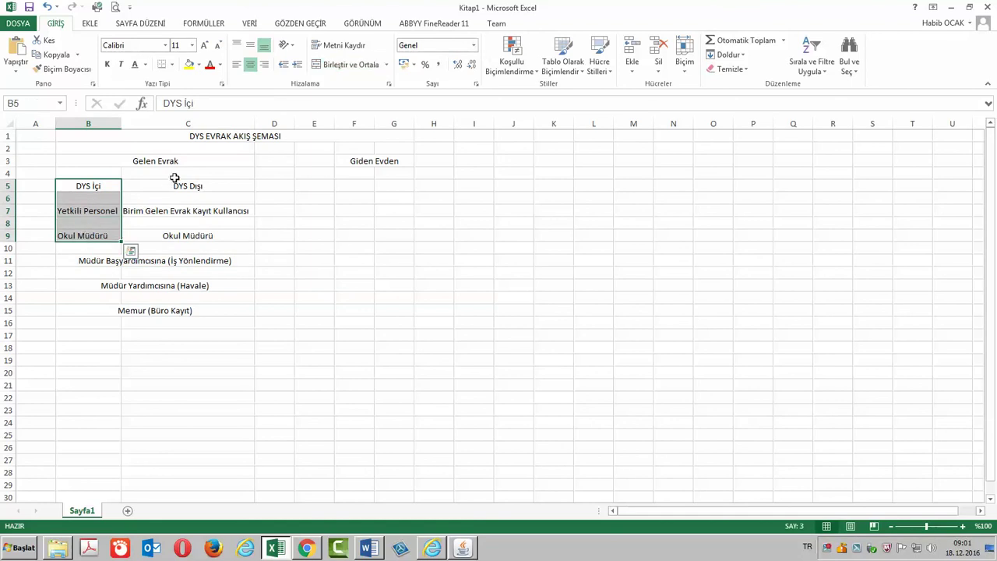
drag(171, 184, 184, 211)
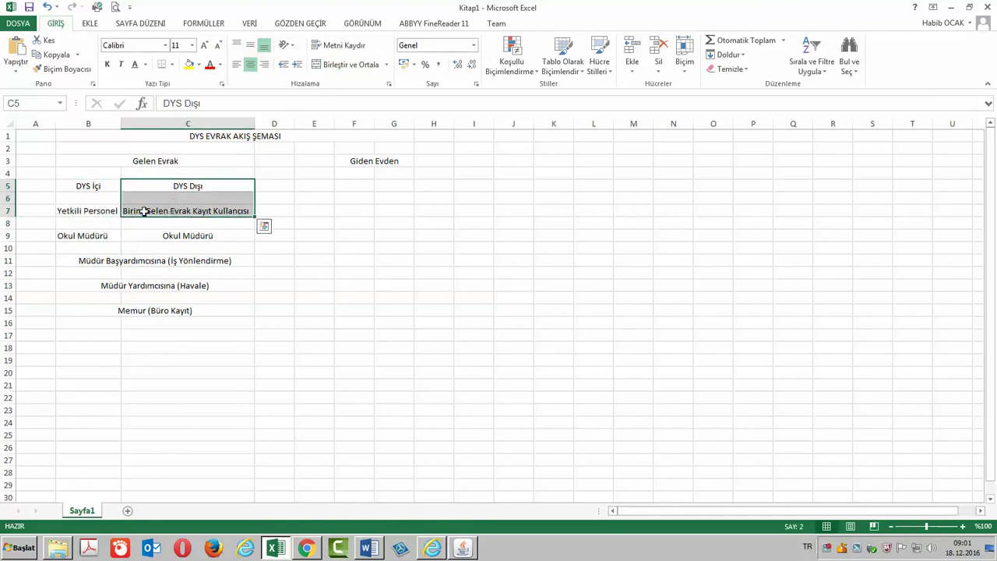
Make the Yetkili Personel and Birim Gelen Evrak Kayıt Kullancısı texts in B7:C7 bold.
click(110, 212)
drag(110, 212, 125, 210)
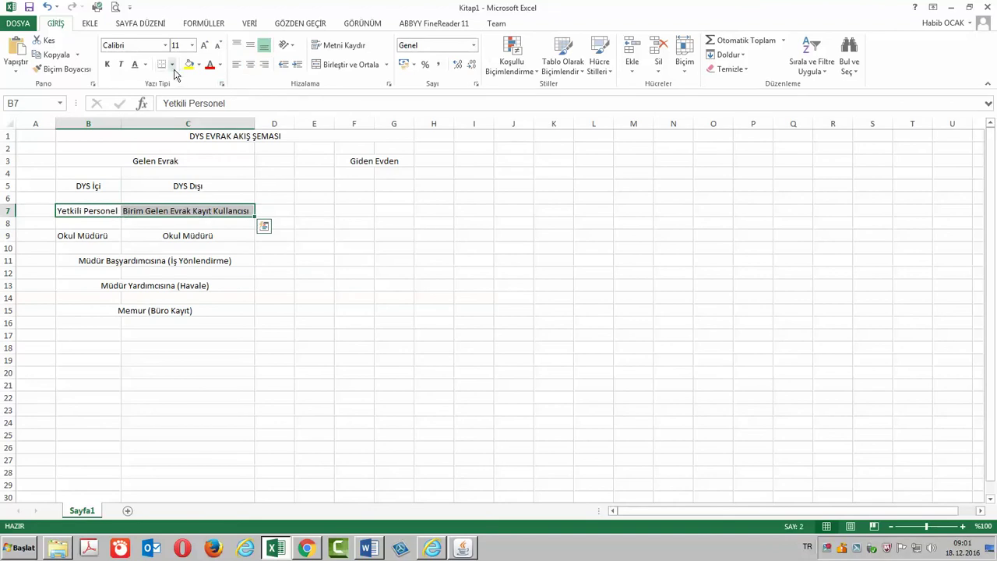
click(111, 68)
click(165, 211)
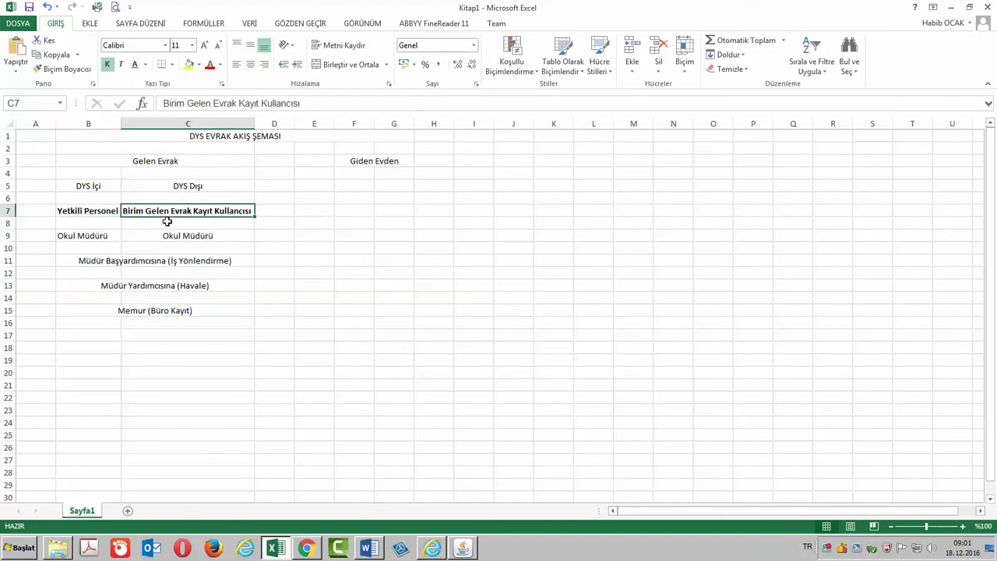
Consult the flowchart in the Word document and enter "Memur ()" in the merged and centered cells F5:G5 of the workbook.
click(369, 548)
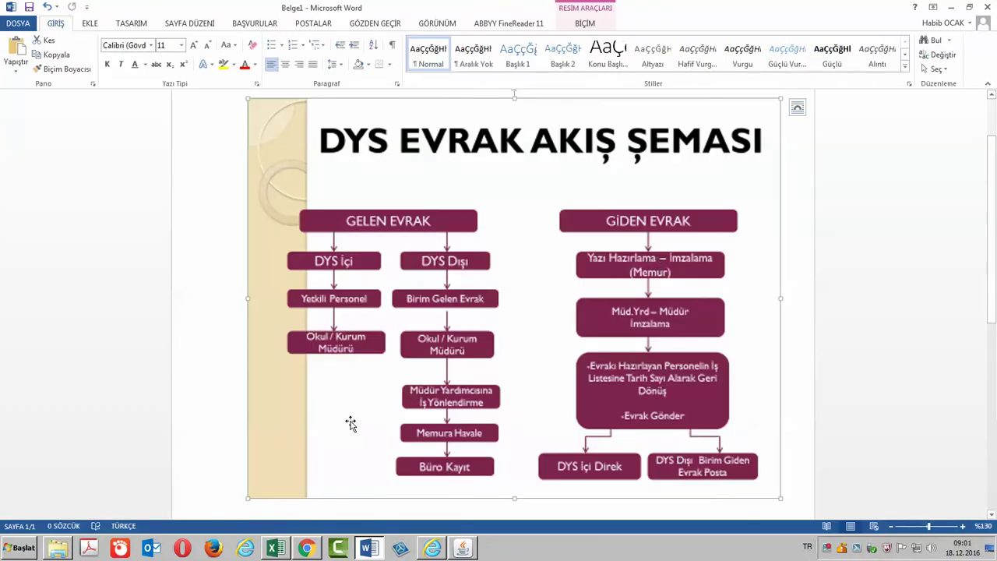
click(280, 549)
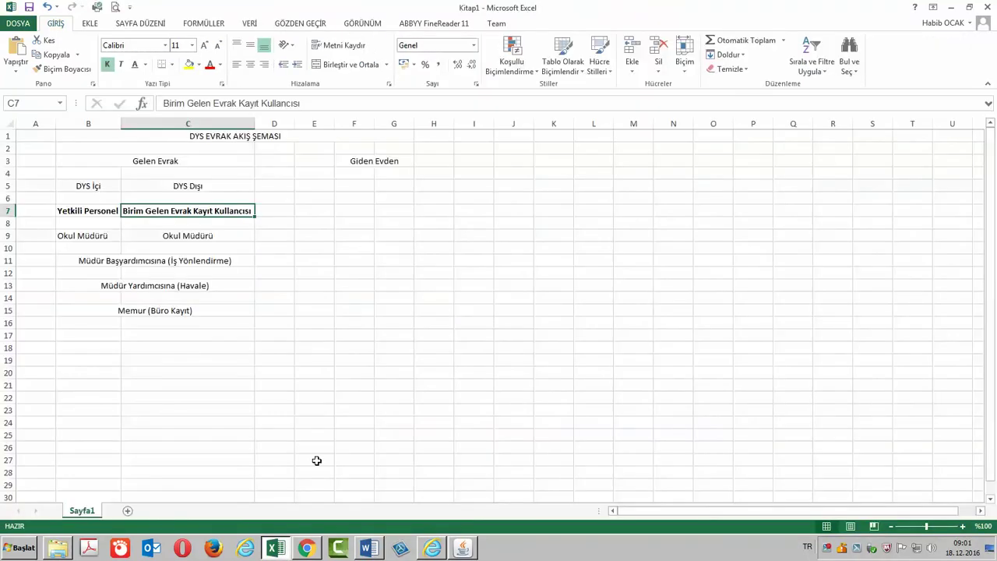
click(363, 184)
drag(370, 190, 388, 183)
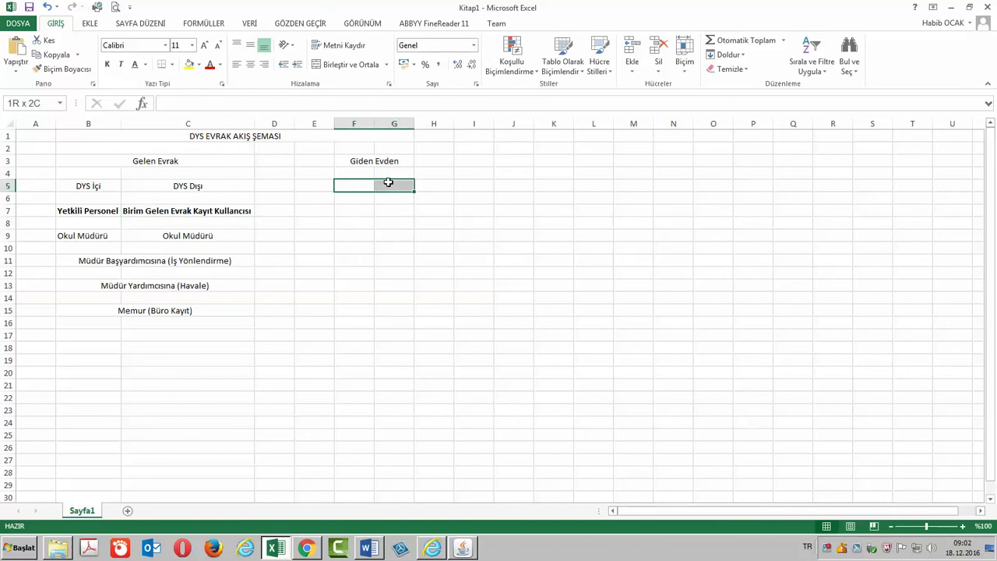
click(349, 65)
text(Mem)
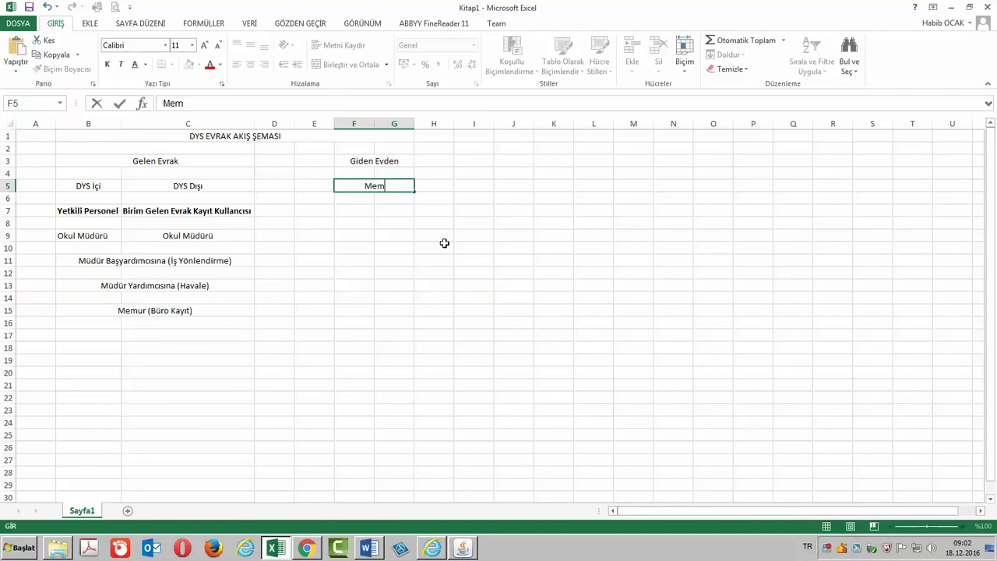
text(ur Yaaı)
key(BackSpace)
key(BackSpace)
key(BackSpace)
key(BackSpace)
text(())
key(Left)
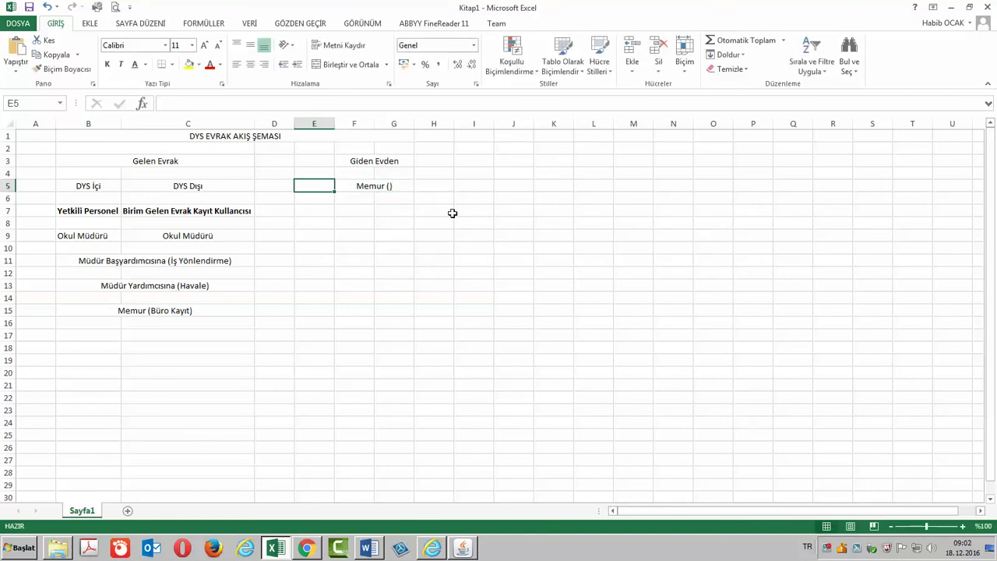
Insert "Yazı Ha" inside the parentheses in F5 and put a line break between Memur and the opening parenthesis.
click(390, 186)
double_click(389, 185)
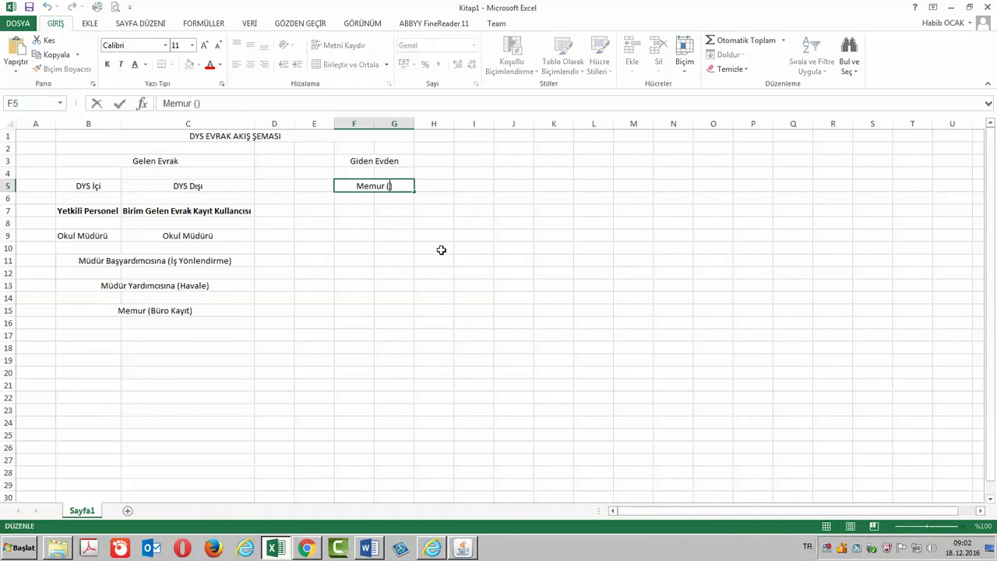
text(Yazı Ha)
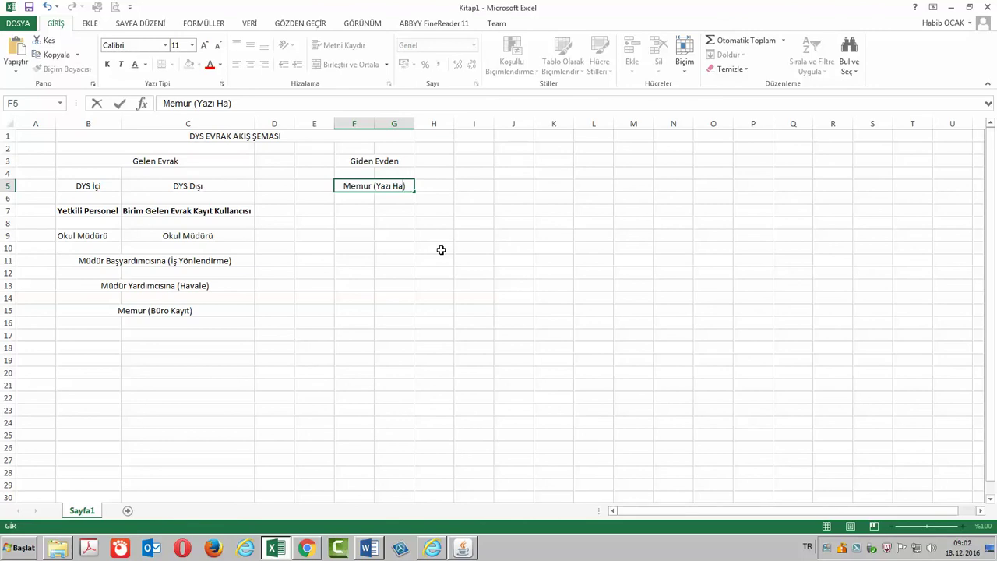
key(shift+Tab)
key(Right)
key(F2)
key(alt+Return)
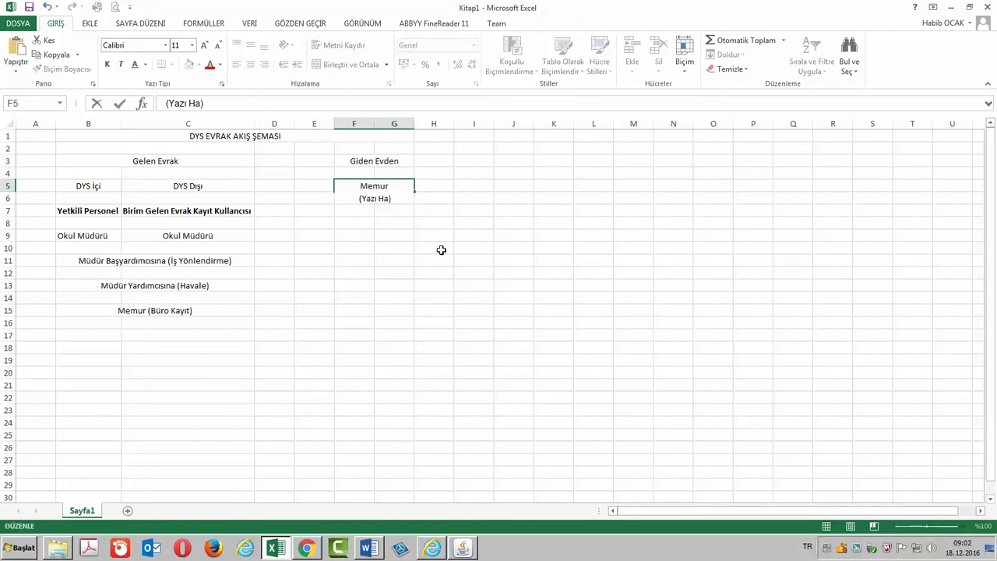
Complete the parenthesized text in F5 as "(Yazı Hazırlama+İmzalama+Onaya Sunma)".
text(zırlama)
key(BackSpace)
text(+)
text(lm)
text(zalam)
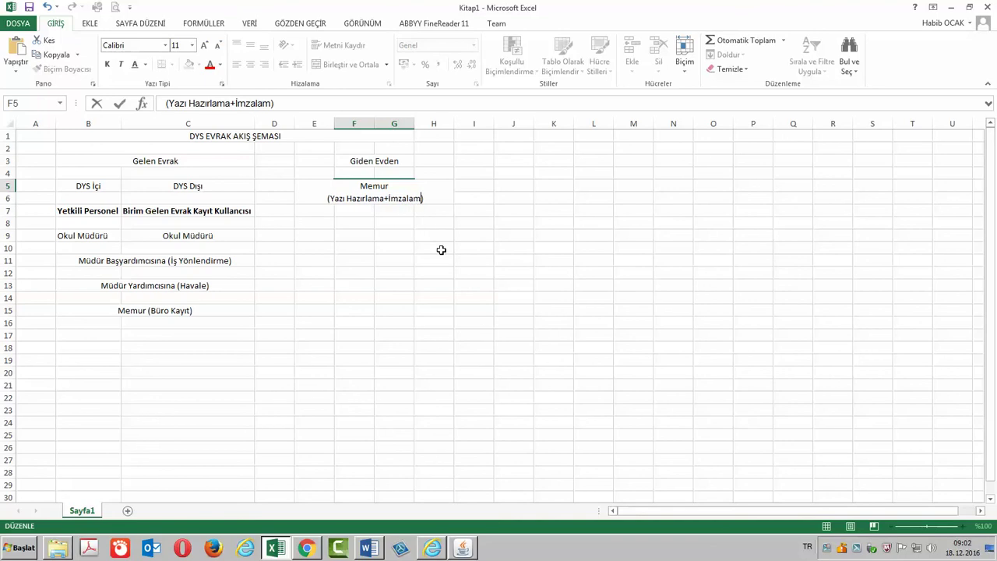
text(a+Onaya Sunma)
key(Return)
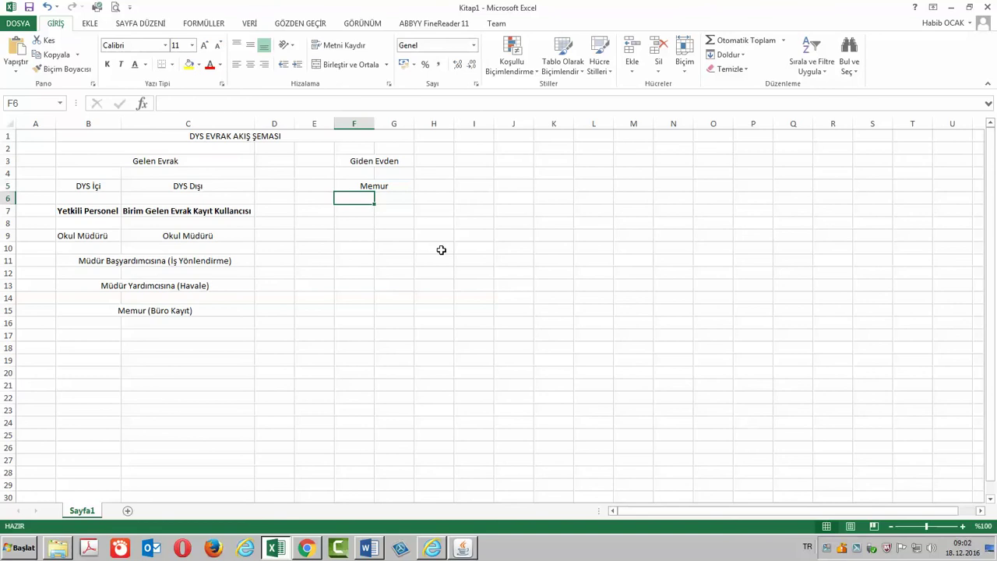
Merge and center the Memur cell across F5:G6 and widen columns F and G.
click(357, 189)
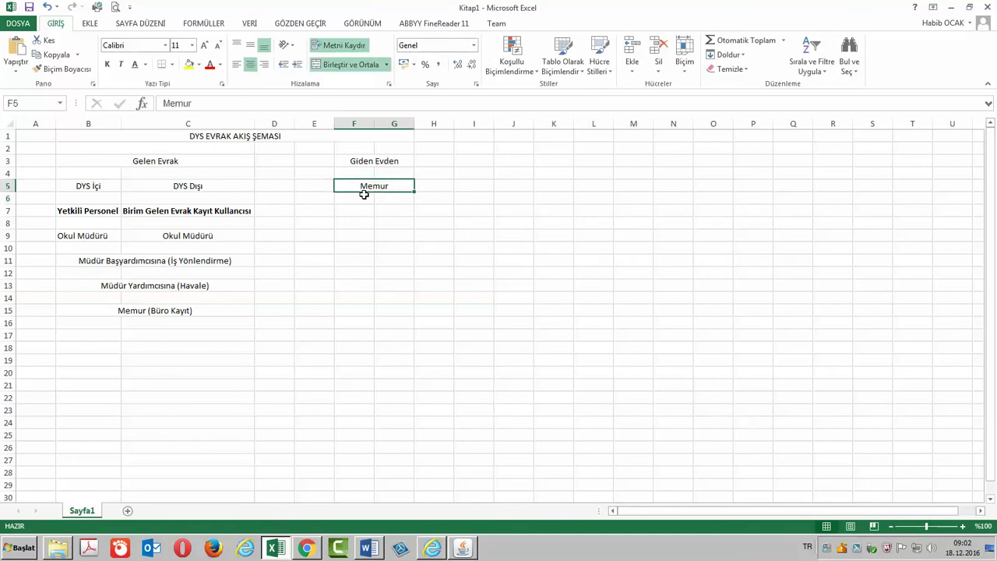
click(370, 196)
drag(369, 187, 369, 196)
click(340, 64)
click(341, 62)
mouse_move(394, 124)
mouse_down()
mouse_move(354, 124)
mouse_move(400, 125)
mouse_up()
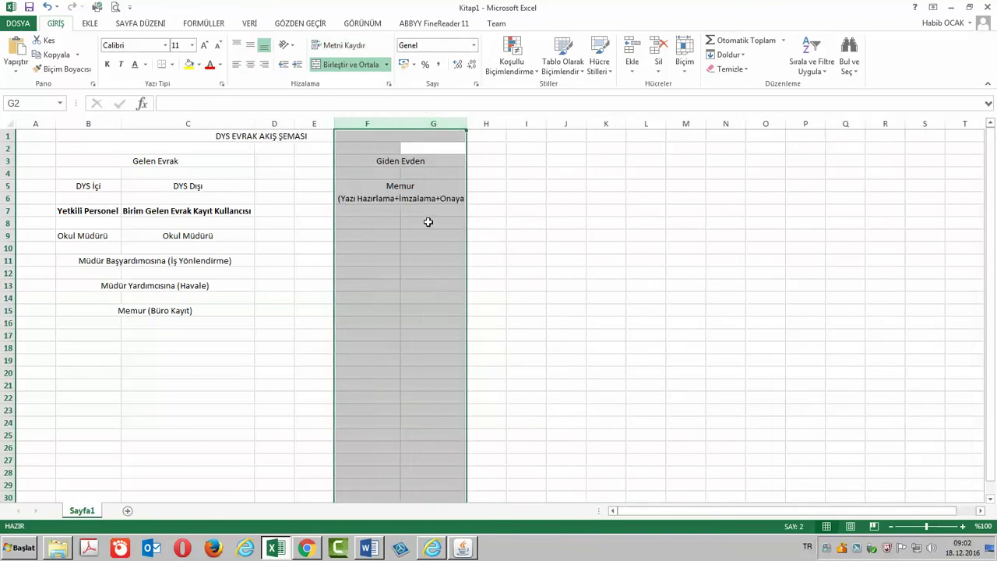
click(426, 254)
click(390, 150)
click(399, 161)
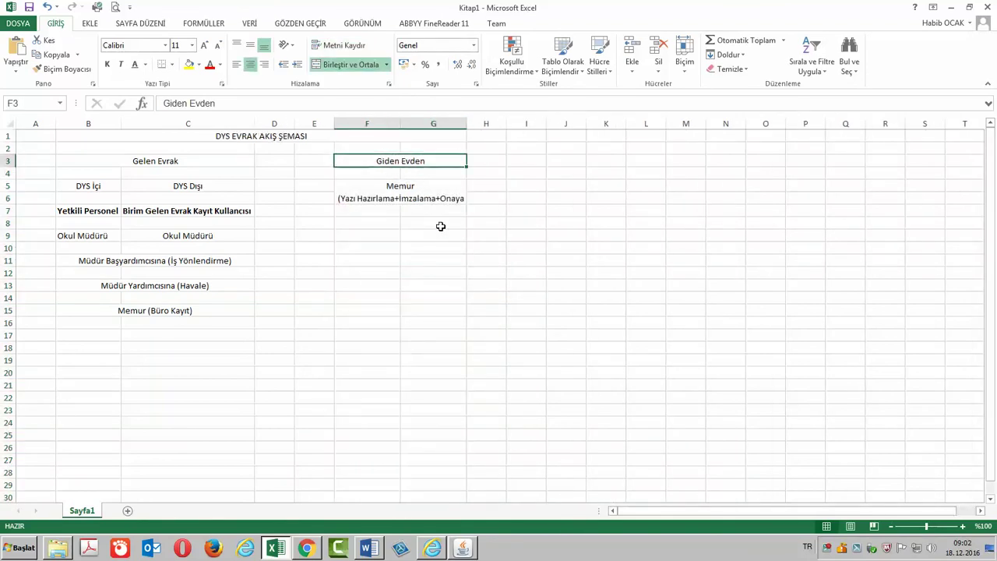
Consult the Giden Evrak branch in the Word flowchart and enter "Müdür Yardımcısına" in F8 of the workbook.
click(373, 547)
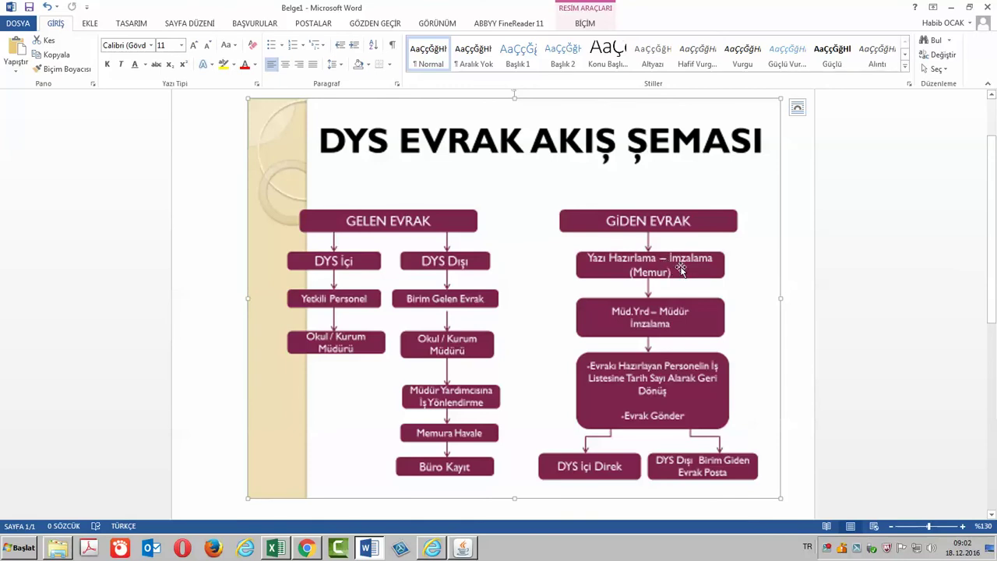
click(276, 548)
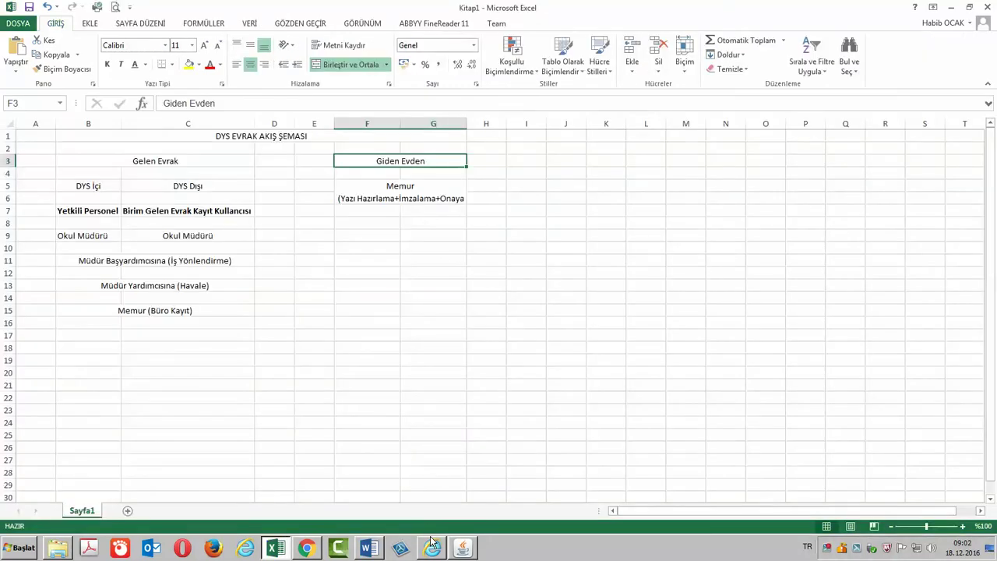
click(370, 550)
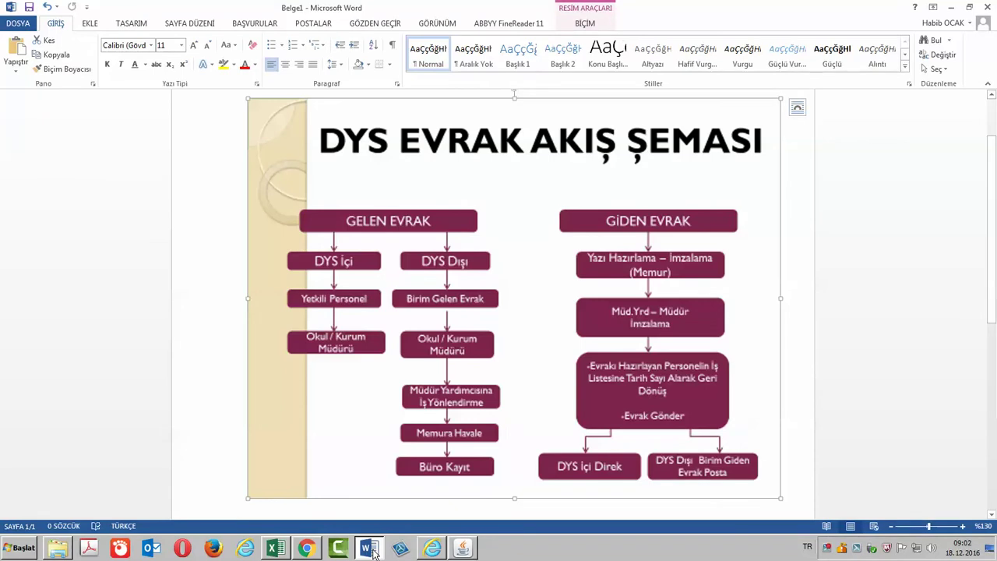
key(alt+Tab)
click(396, 222)
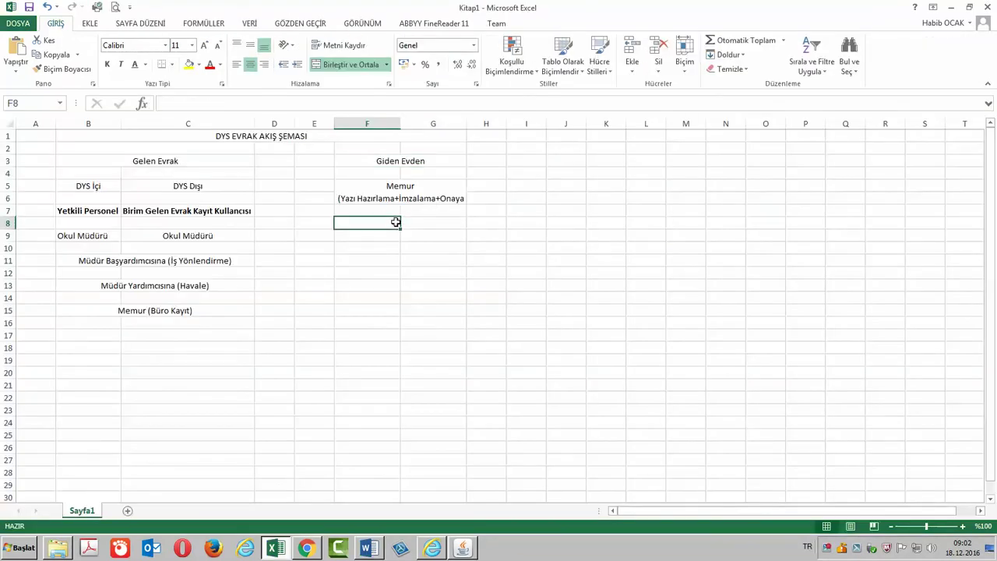
text(M)
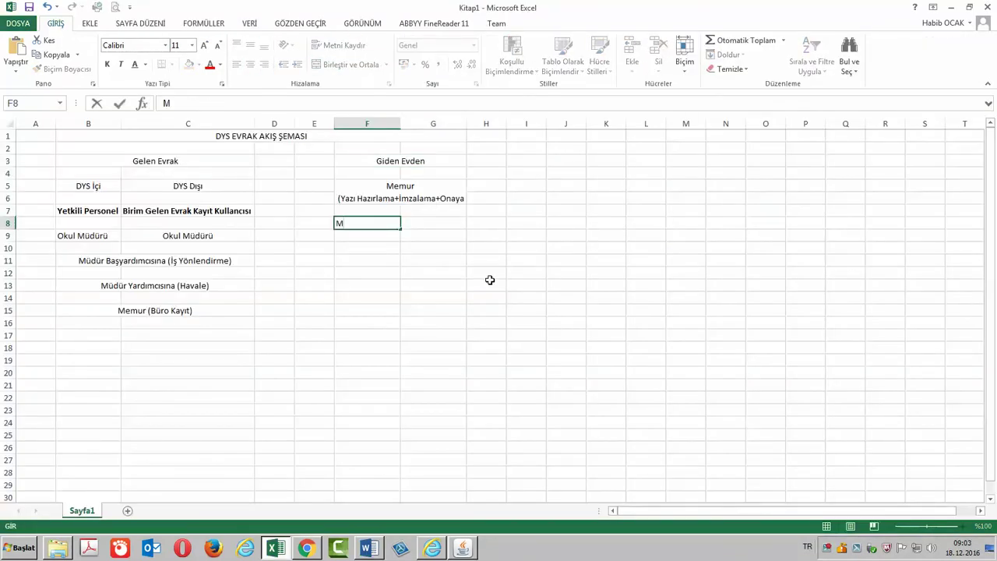
text(üdür Yardımcıs)
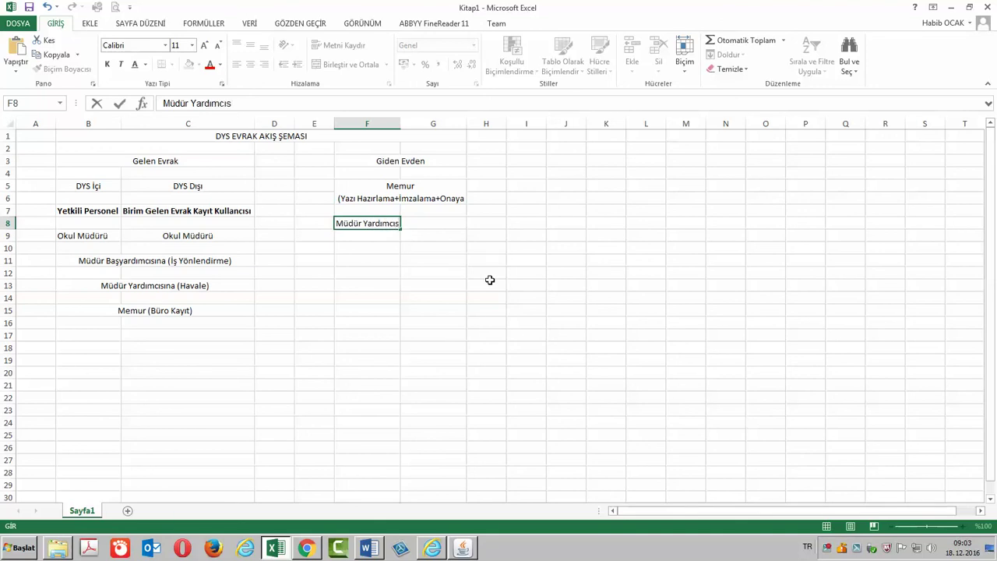
text(ına)
click(444, 247)
Merge and center the Müdür Yardımcısına text across F8:G8.
click(416, 198)
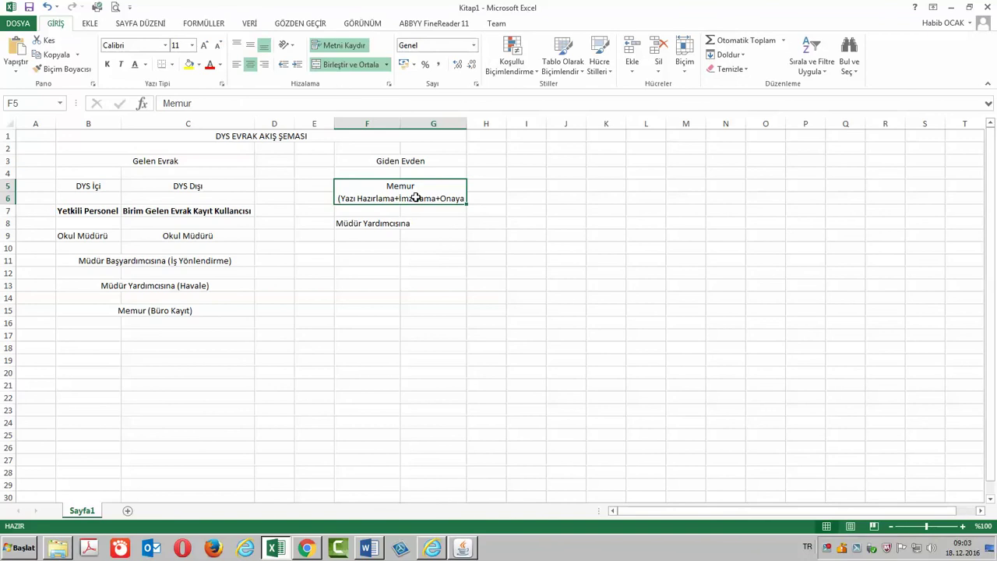
click(399, 226)
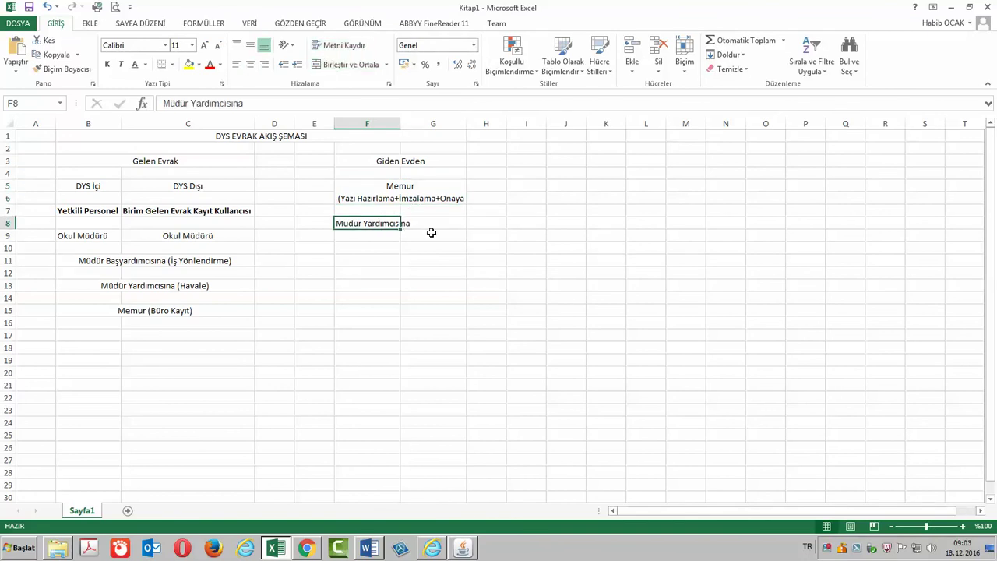
click(426, 224)
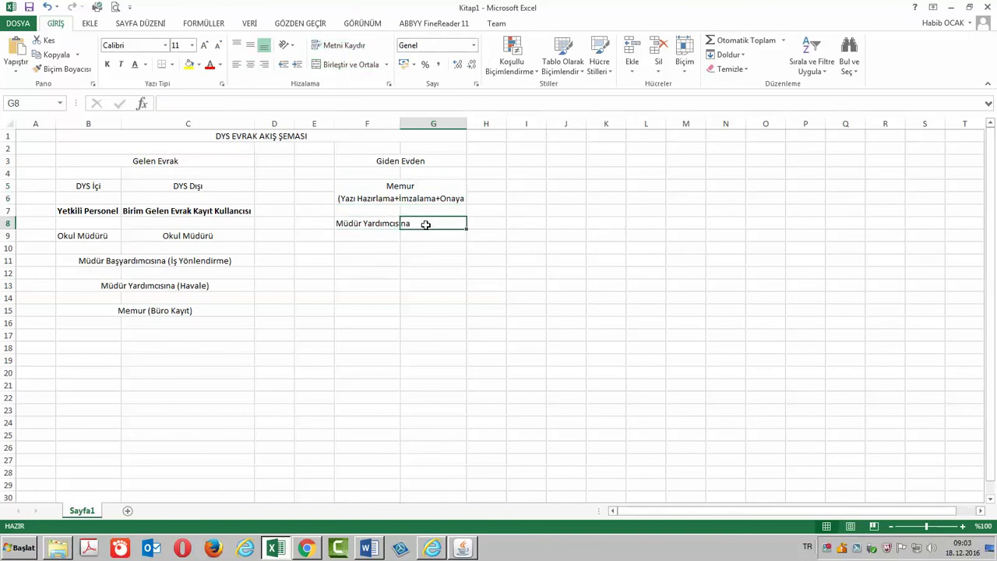
drag(385, 224, 409, 223)
click(348, 70)
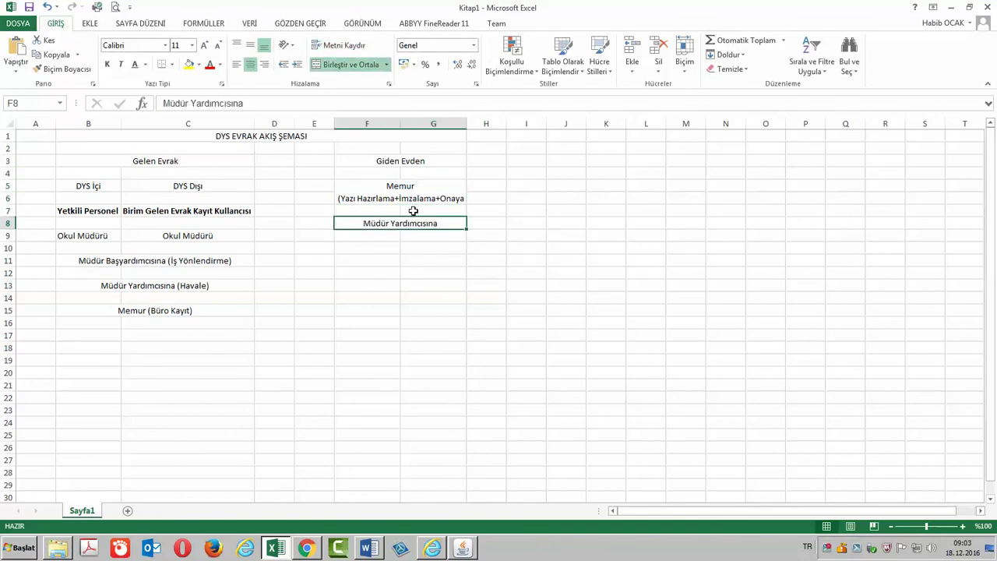
Check the outgoing flow in the Word diagram, and merge and center F10:G10 in the workbook.
click(369, 548)
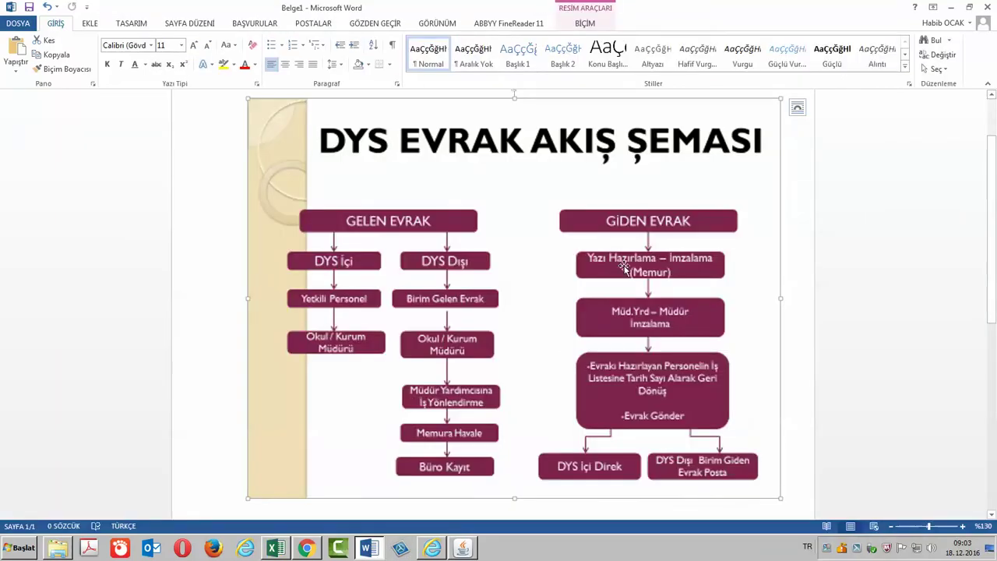
click(370, 548)
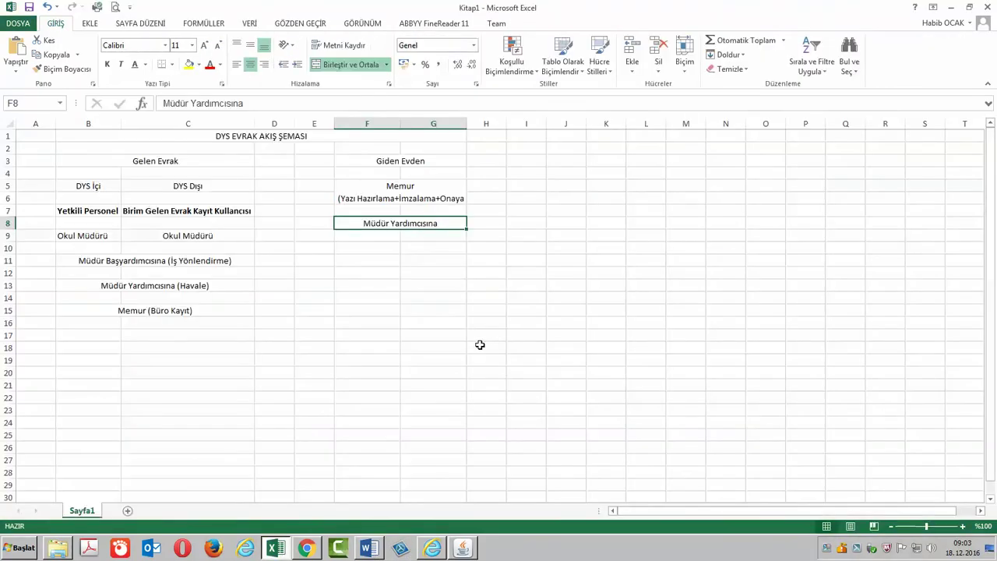
drag(396, 244, 408, 247)
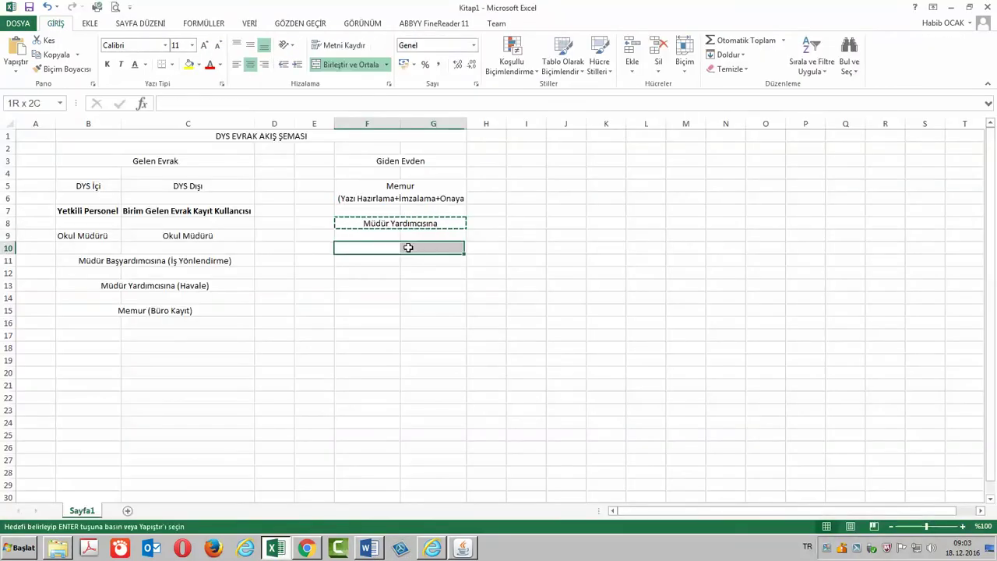
click(343, 65)
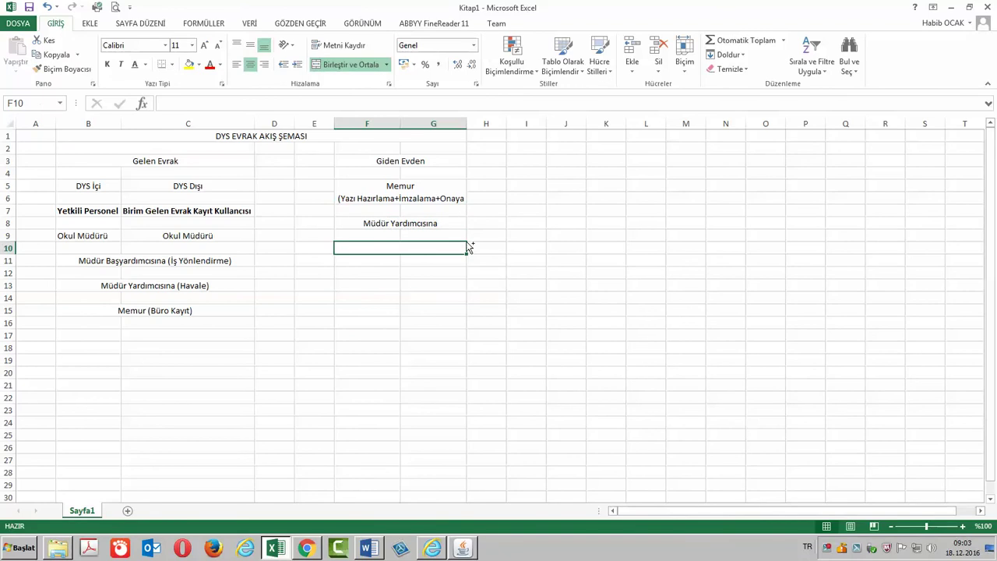
Copy the Müdür Yardımcısına cell from F8 into F10 and change the copy to "Müdür Başyardımcısına".
click(407, 226)
key(ctrl+c)
click(403, 245)
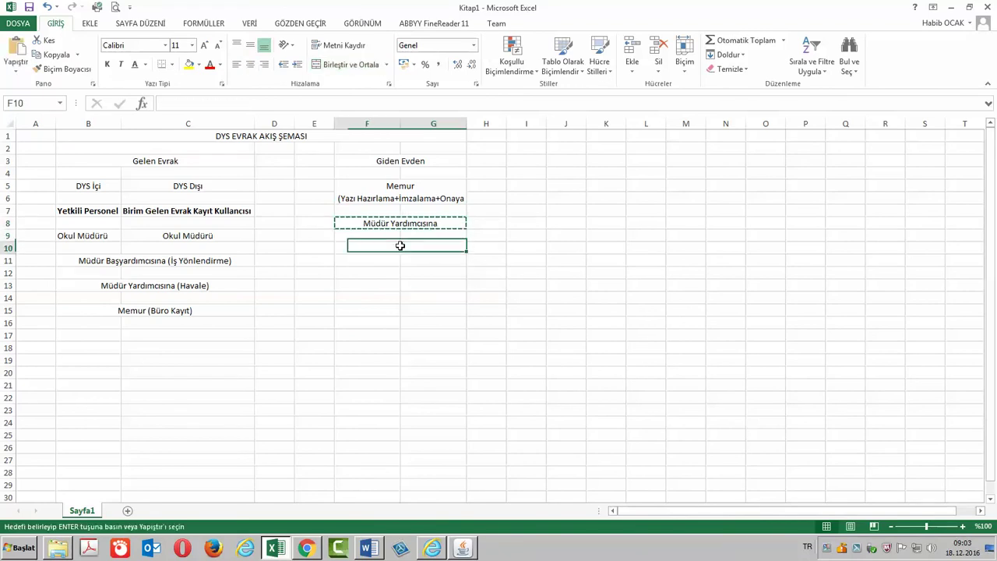
key(ctrl+v)
double_click(396, 247)
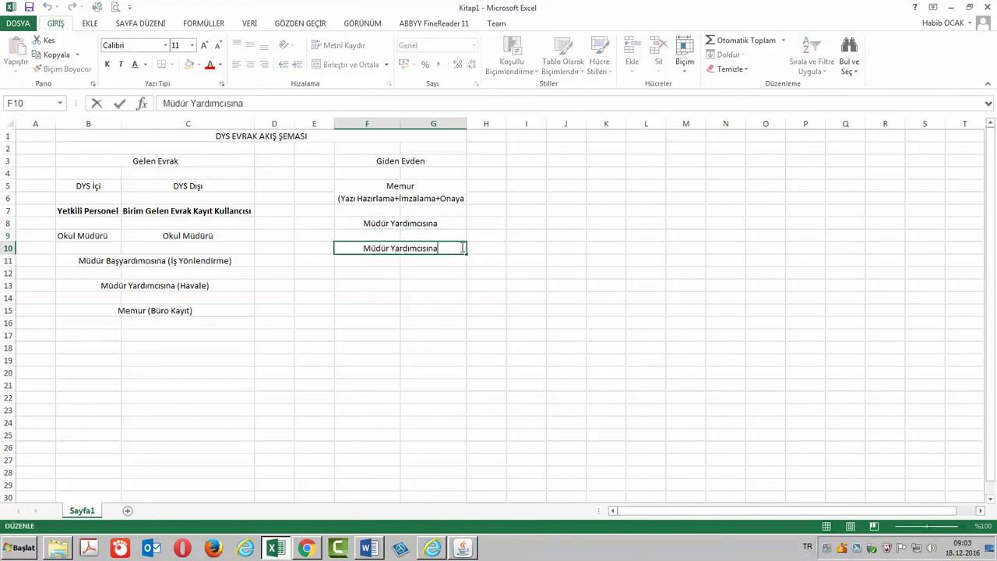
text(Baş)
key(BackSpace)
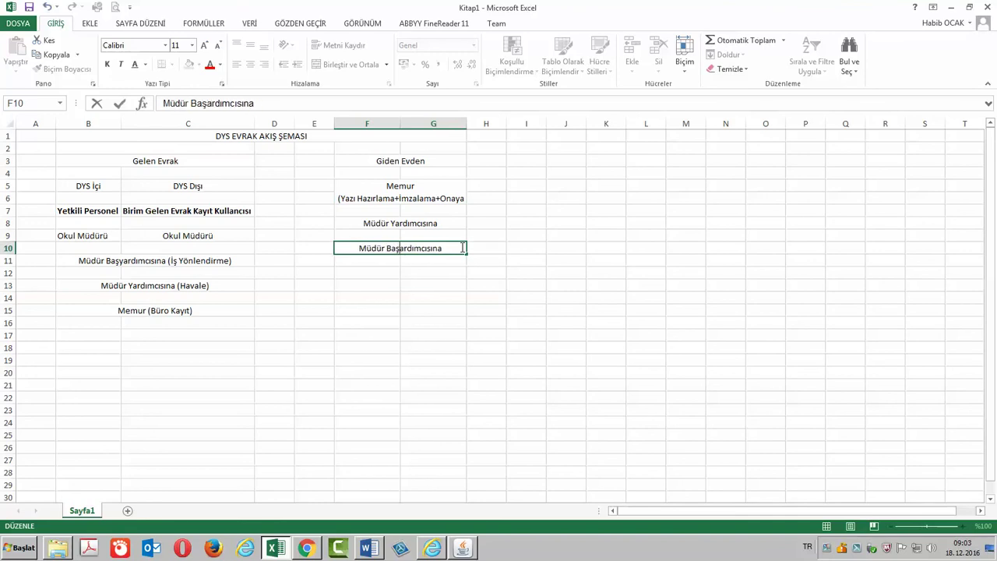
text(y)
key(Return)
key(Return)
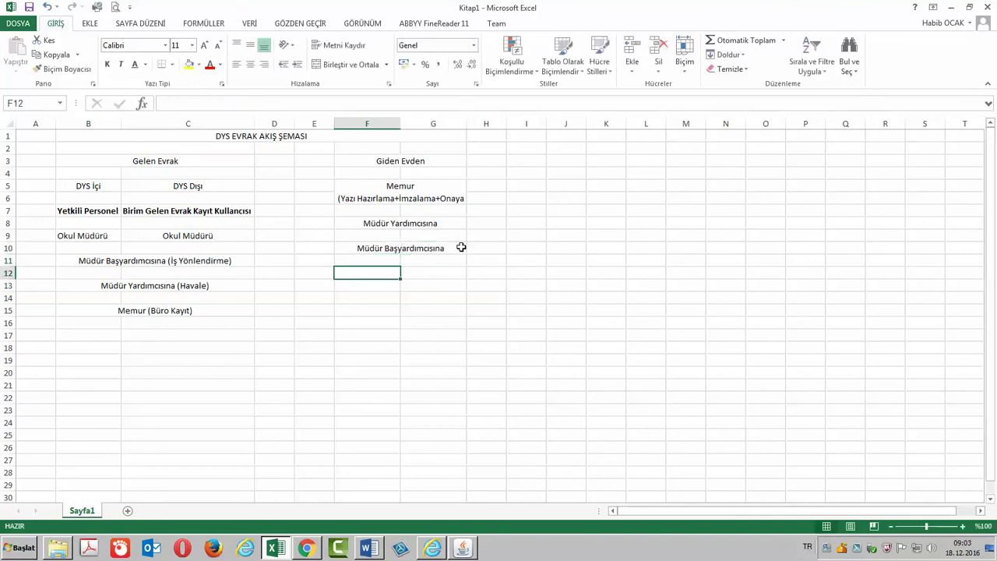
Merge and center F12:G12 and enter "Okul Müdürüne" in it.
drag(390, 272, 424, 273)
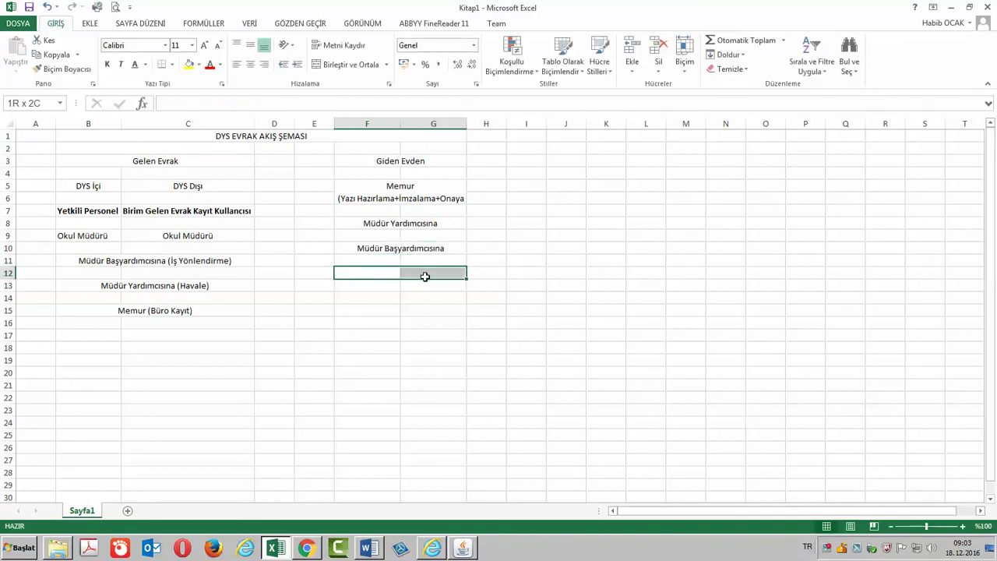
click(333, 69)
text(Ok)
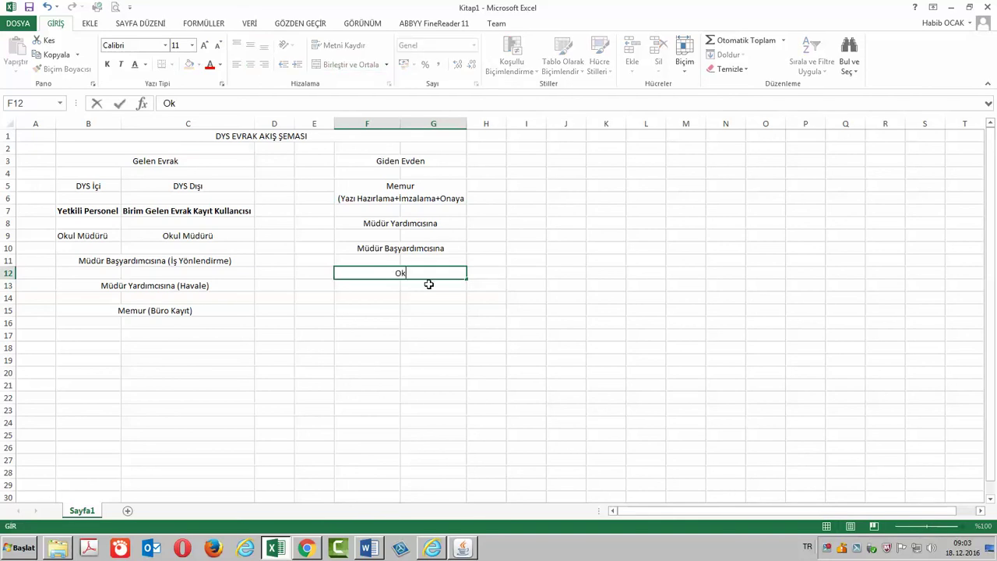
text(ul Müdürüne)
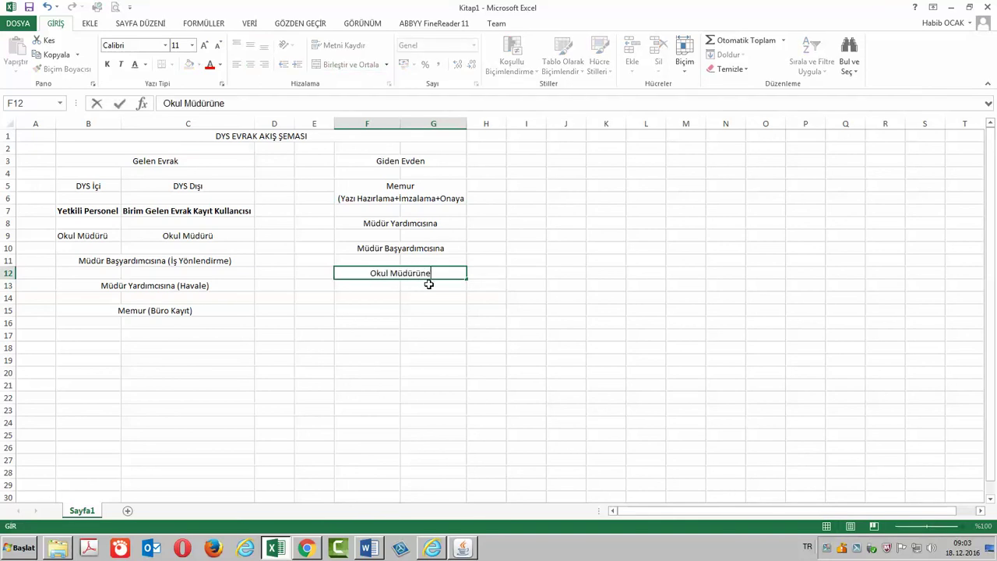
key(Return)
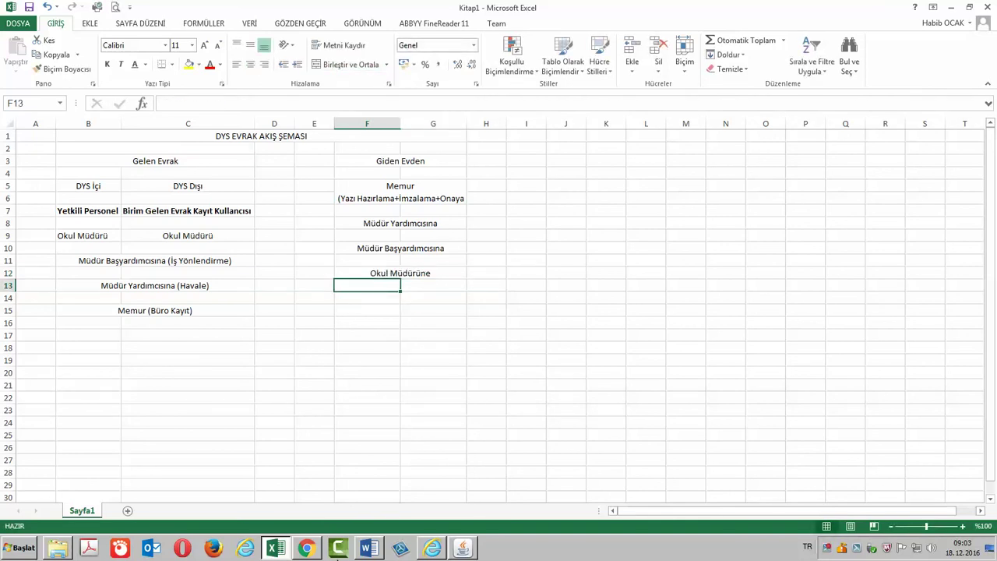
Check the outgoing flow in the Word diagram, and merge and center F14:G14 in the workbook with the text "Yazı Yazan".
click(370, 548)
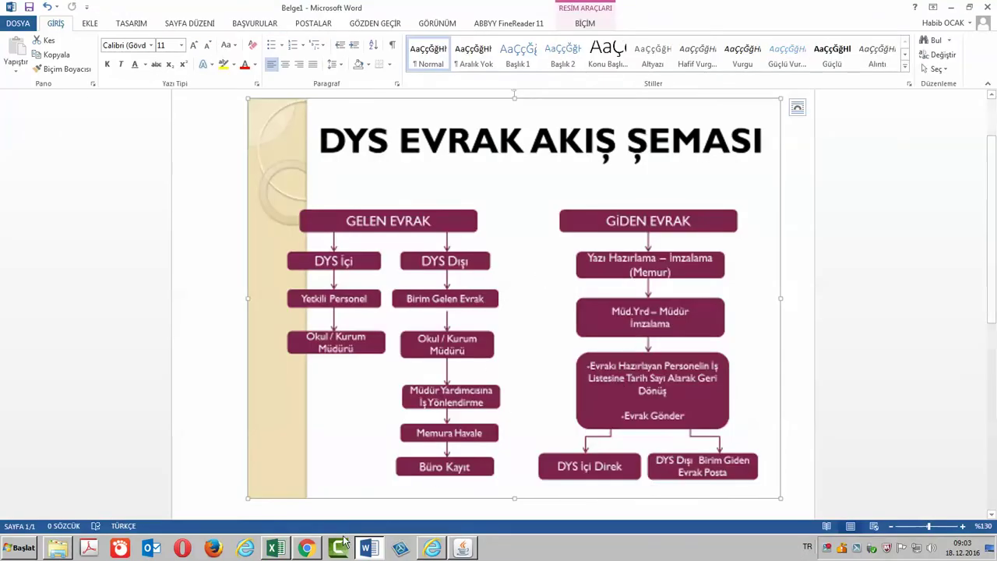
click(277, 548)
click(376, 191)
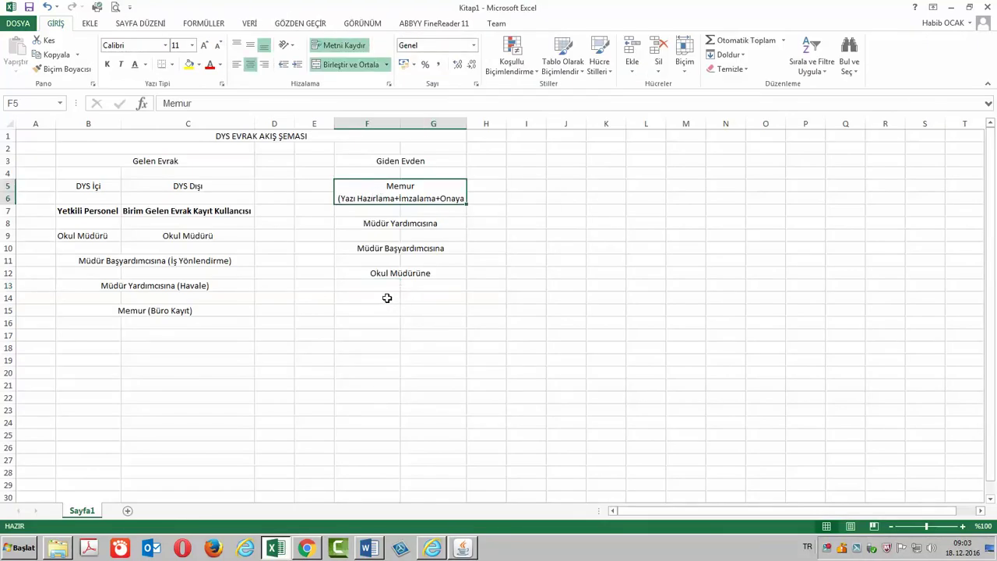
drag(387, 298, 406, 298)
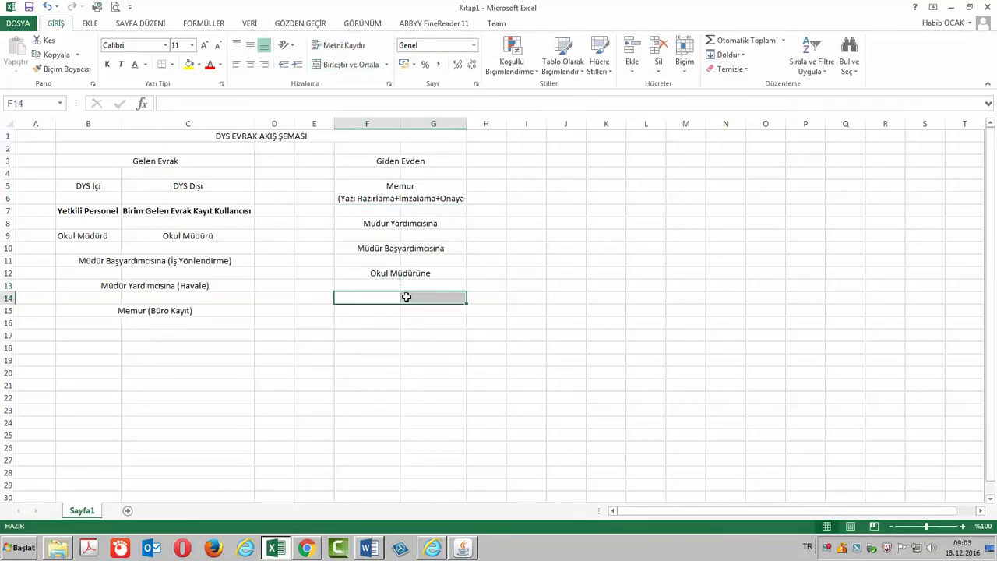
click(351, 64)
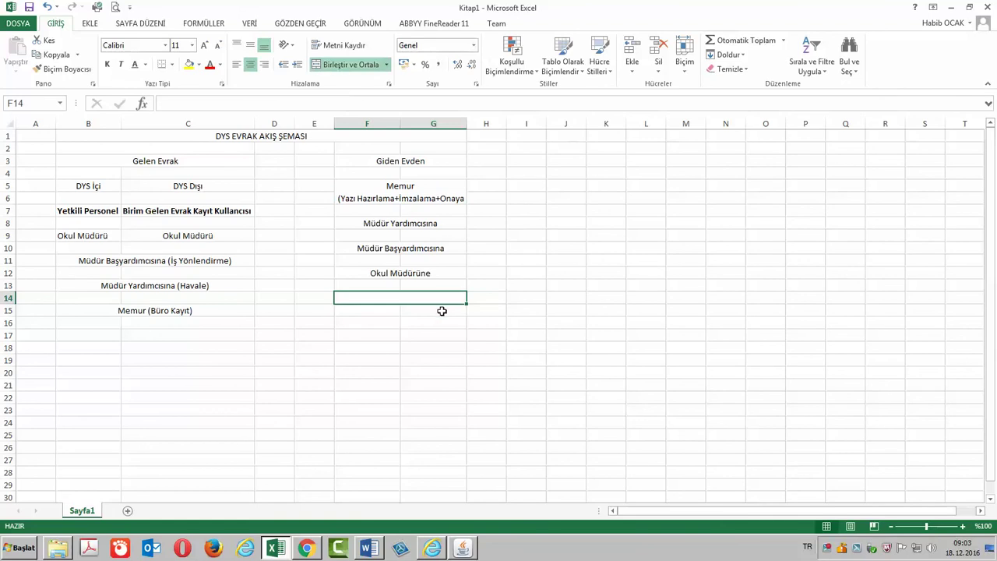
text(Yazı)
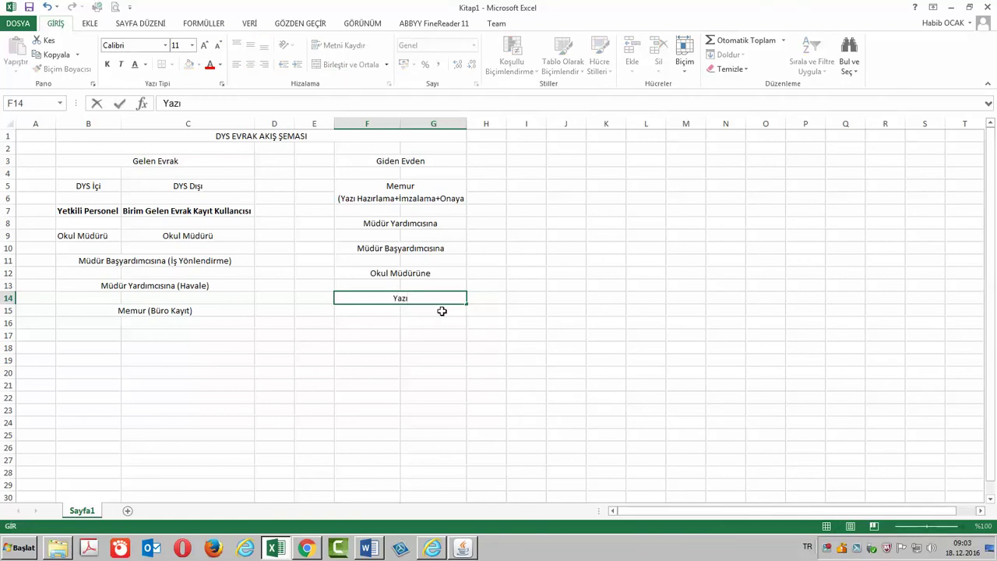
text( Yazan)
key(Return)
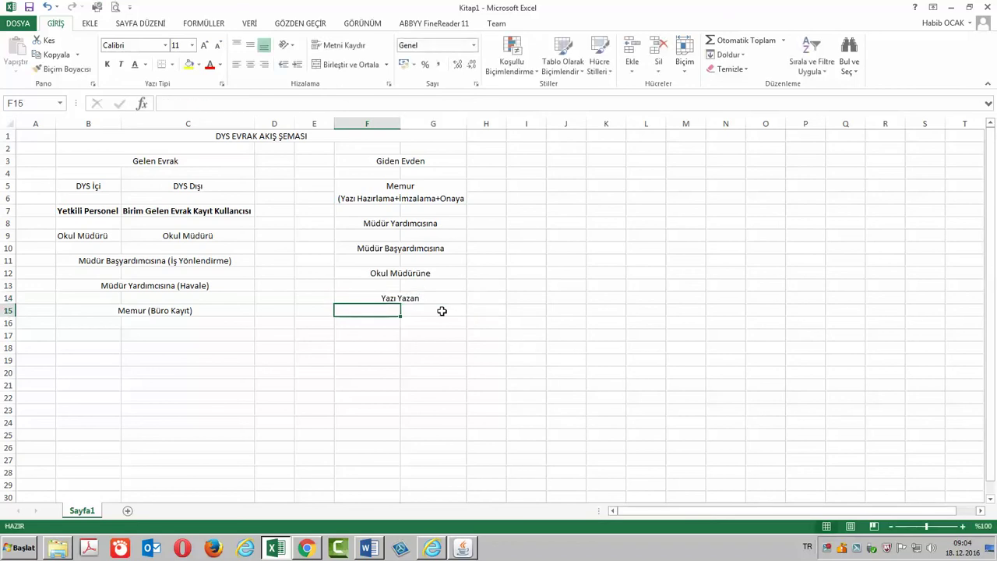
Extend the text in F14 to "Yazı Yazan (Evrakı Gönder)".
click(427, 301)
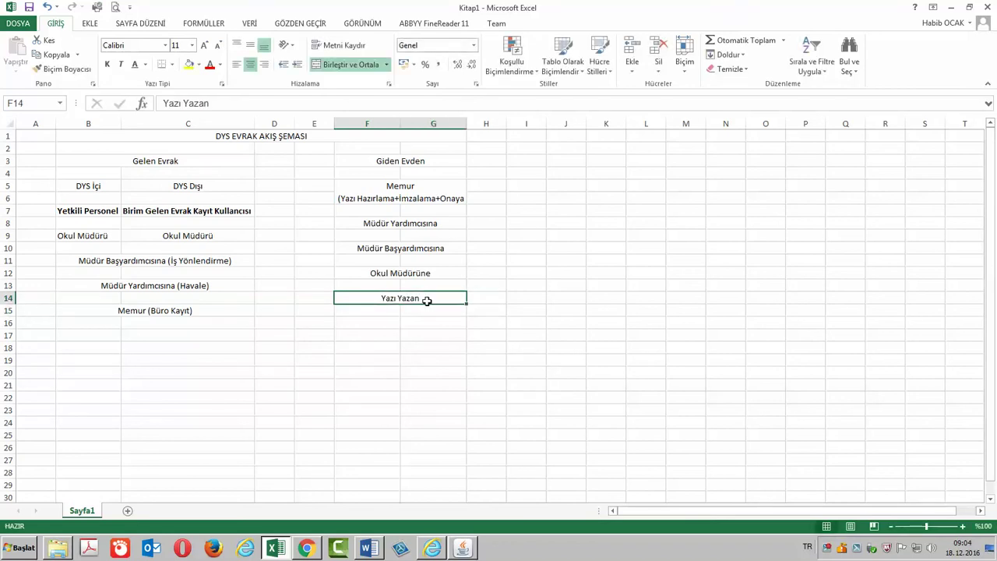
double_click(430, 295)
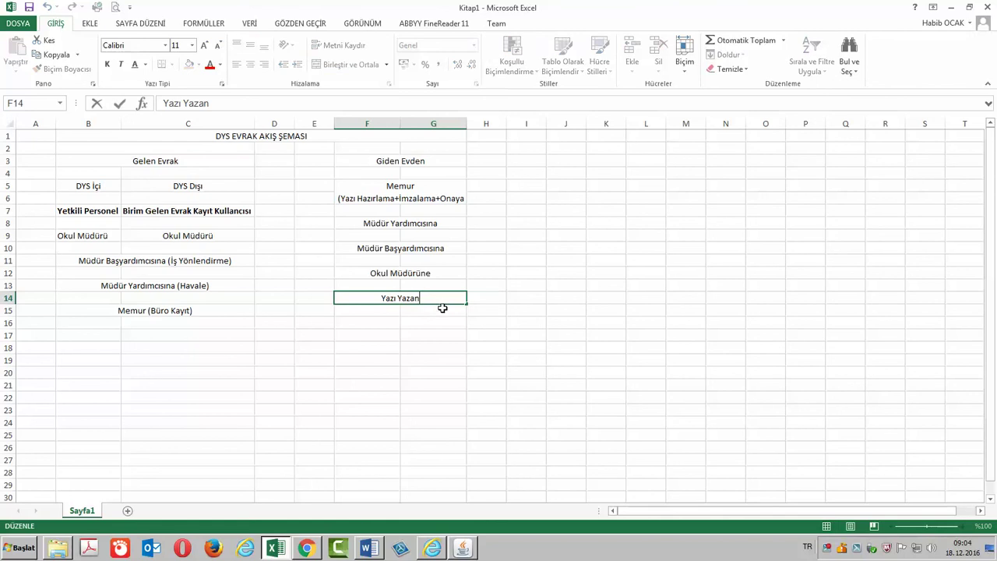
text(())
key(Left)
text(Evrakı Gönder)
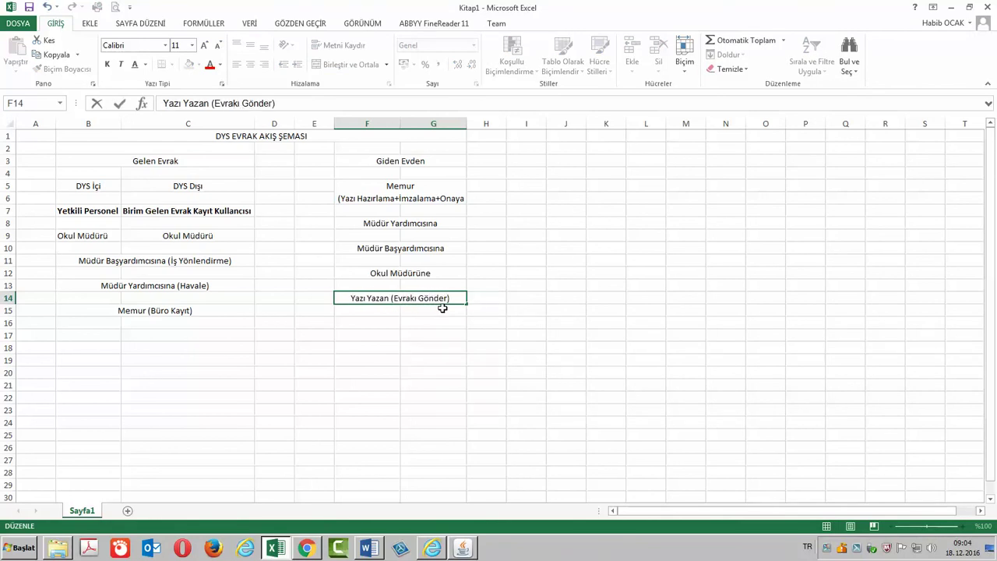
key(Return)
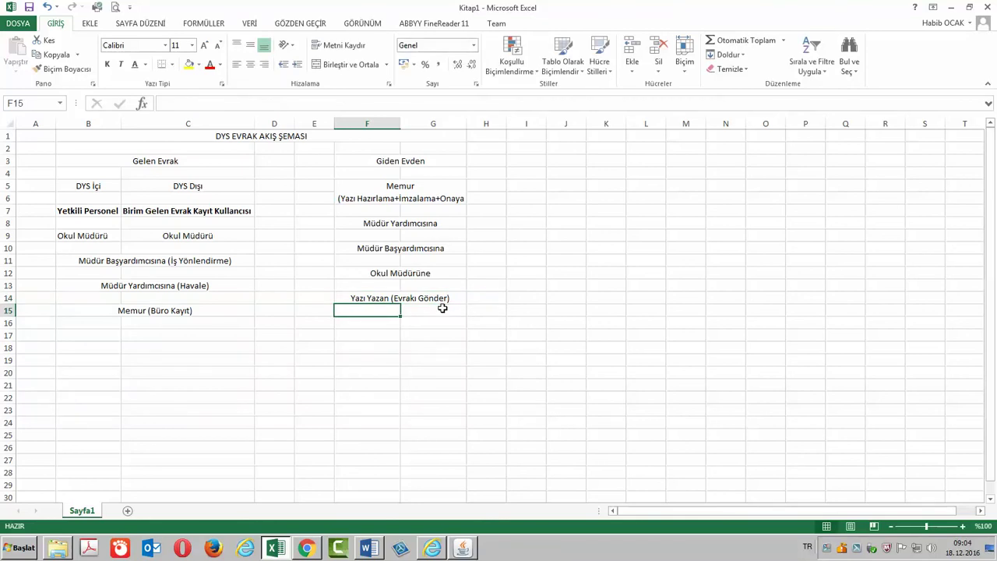
Enter "DYS İçi" in F16 and "DYS Dışı" in G16.
key(Return)
text(DYS )
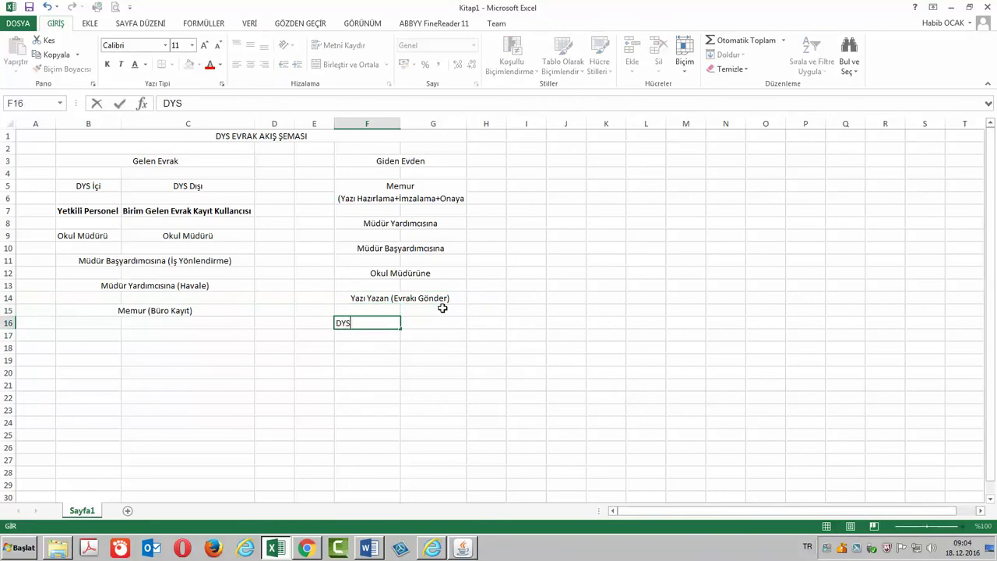
text(İçi)
key(Tab)
text(D)
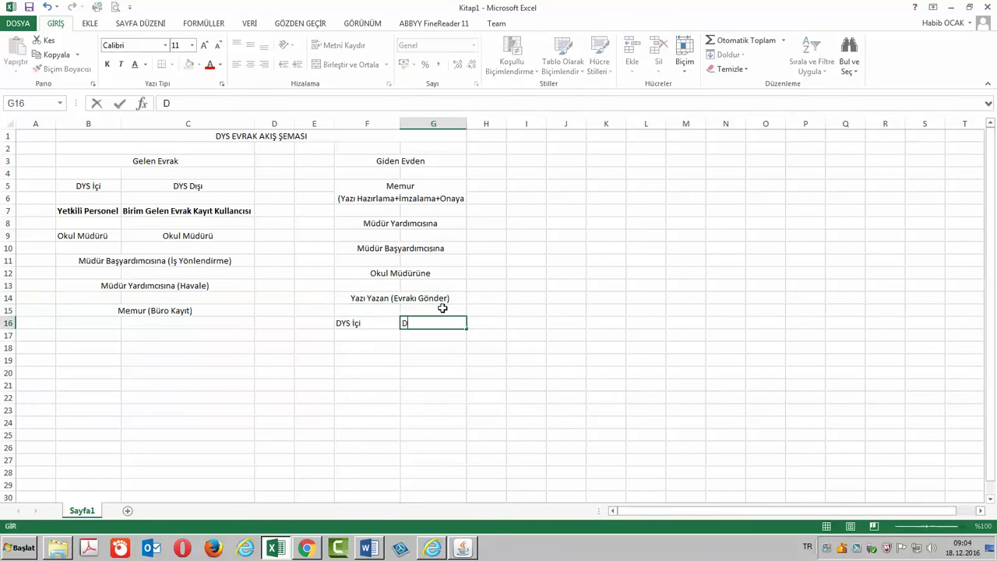
text(YS Dışı)
key(Return)
key(Up)
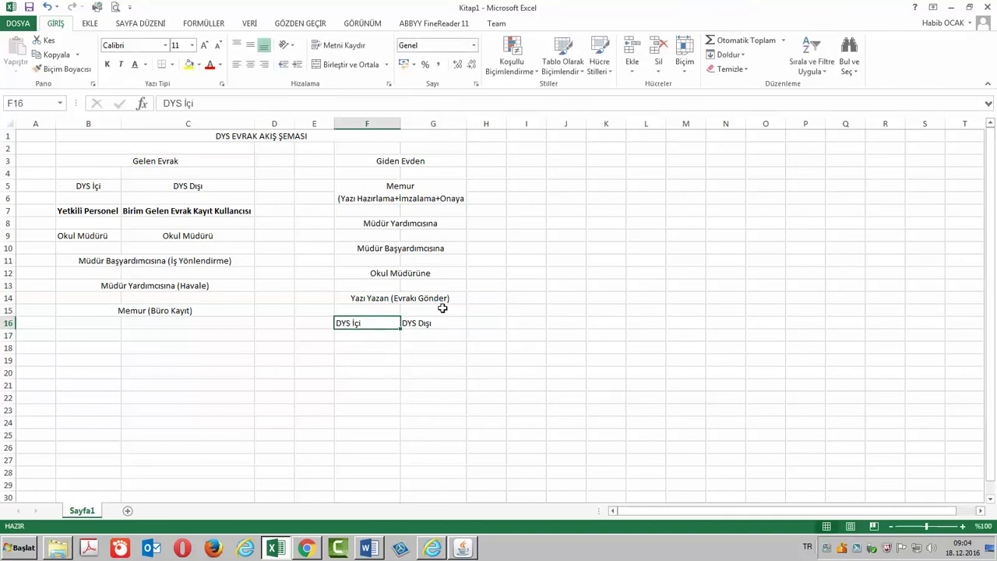
Enter "Direk" in F17 and "Birim Giden Evrak Kayıt Kullanıcısına" in G17.
key(Down)
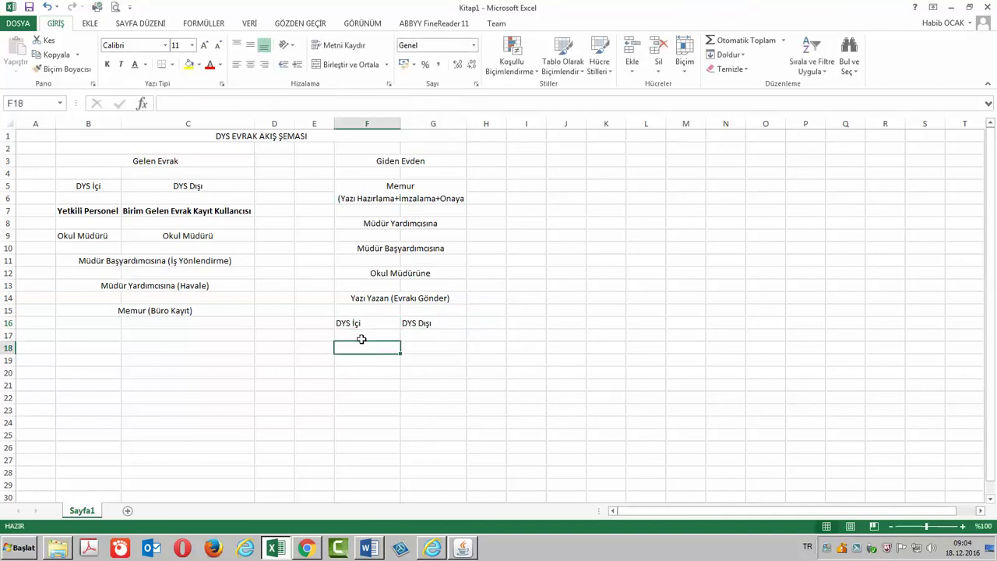
text(Direk)
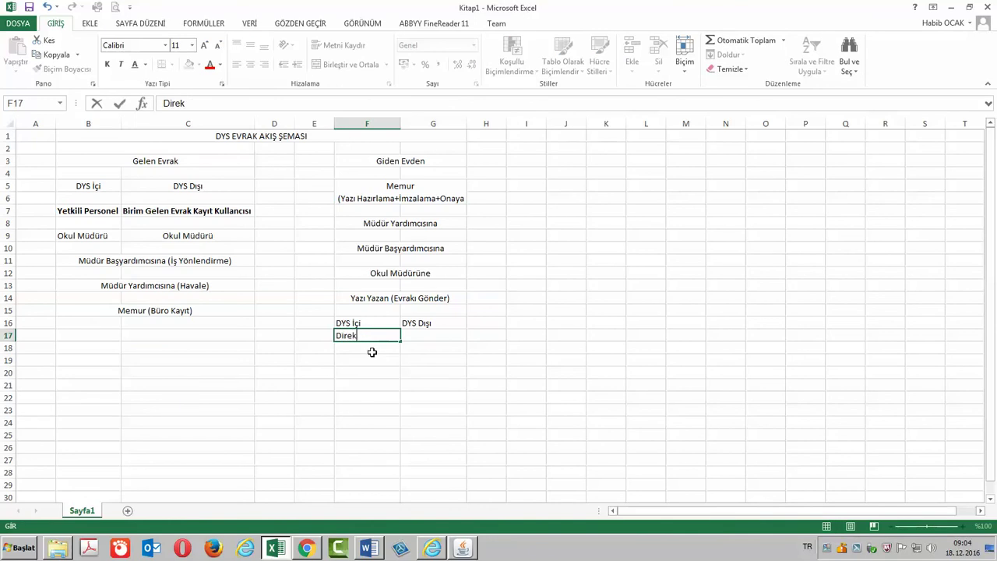
key(Tab)
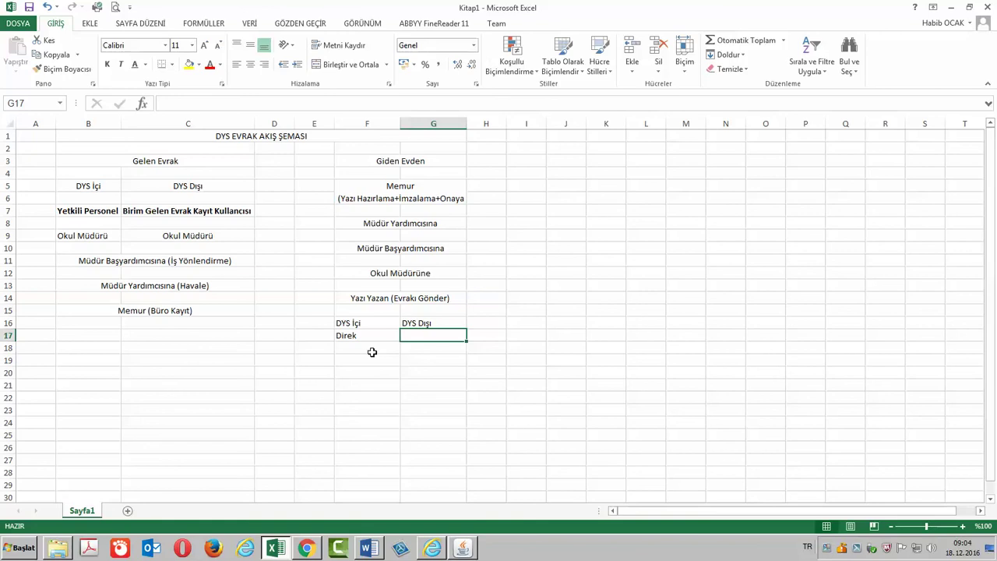
text(Birim Giden Evrak Kayıt Kullanıcı)
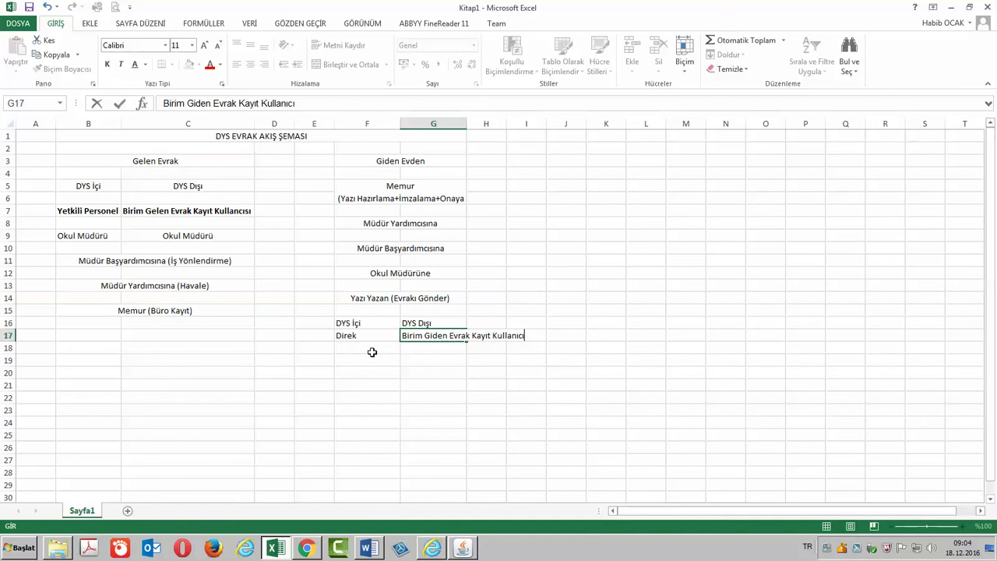
text(sına)
click(373, 353)
Widen columns F and G so that the outgoing document texts fit on the sheet.
double_click(400, 124)
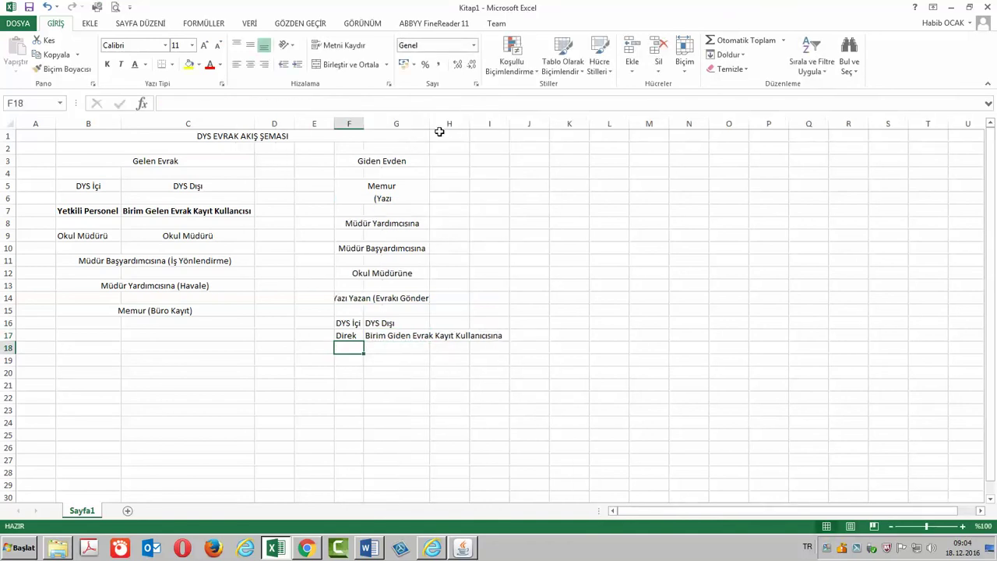
drag(363, 125, 421, 124)
drag(489, 125, 567, 125)
click(460, 323)
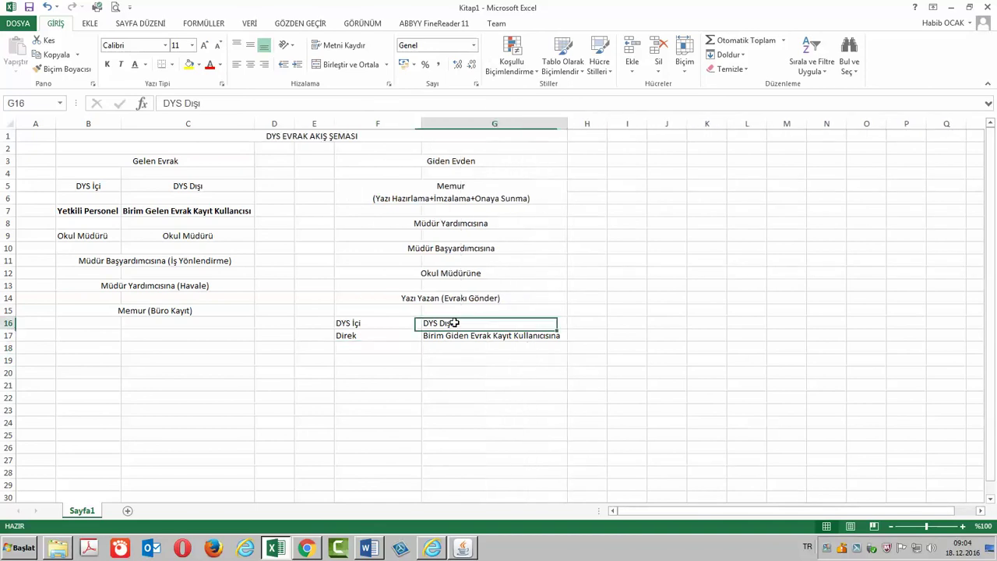
Center the texts in F16:G17 horizontally without merging the cells.
drag(386, 319, 456, 335)
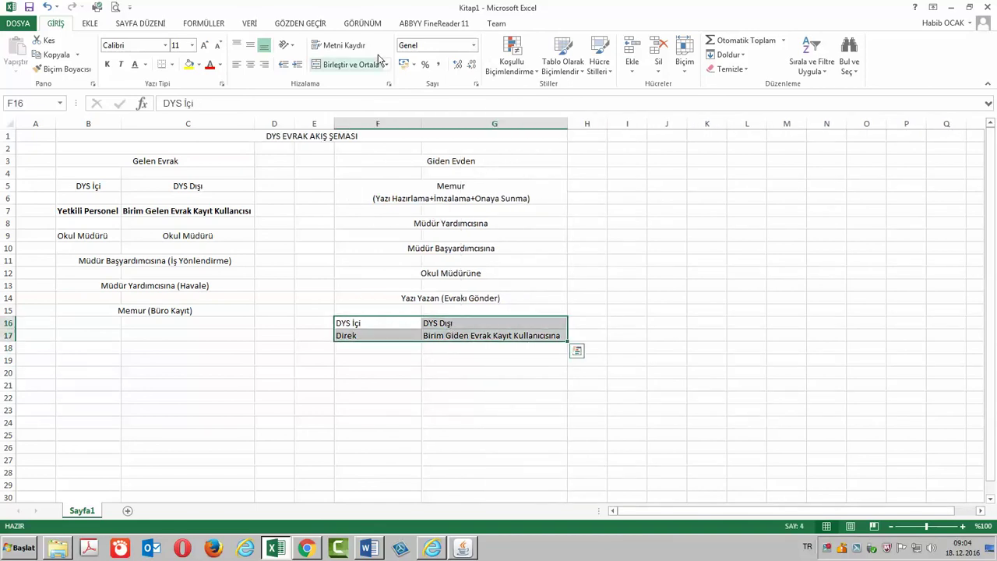
click(350, 65)
click(537, 304)
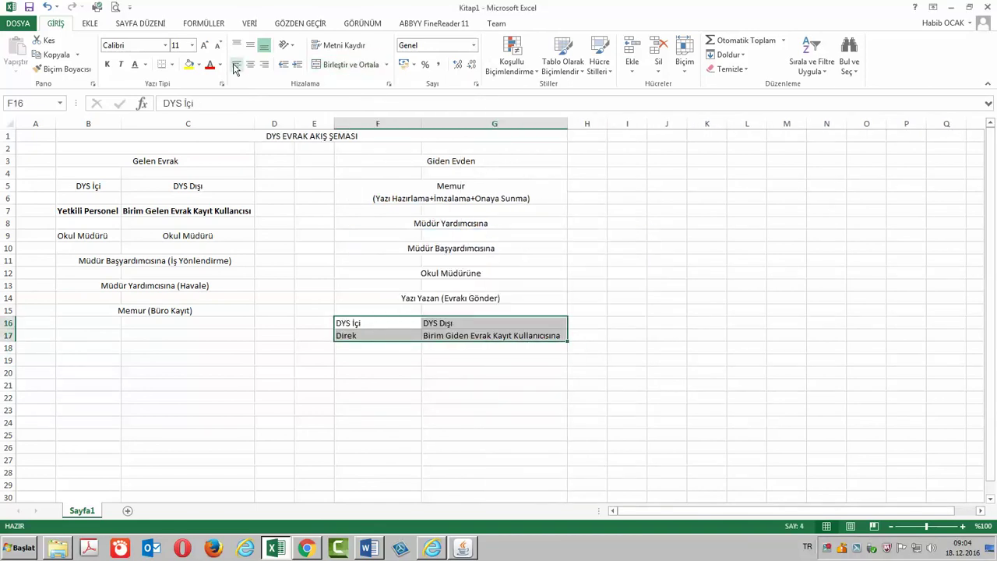
click(248, 69)
Enter "Çıktısını Alır. Kaşesini" in G19 under the DYS Dışı branch.
click(493, 322)
click(494, 336)
click(494, 349)
click(494, 357)
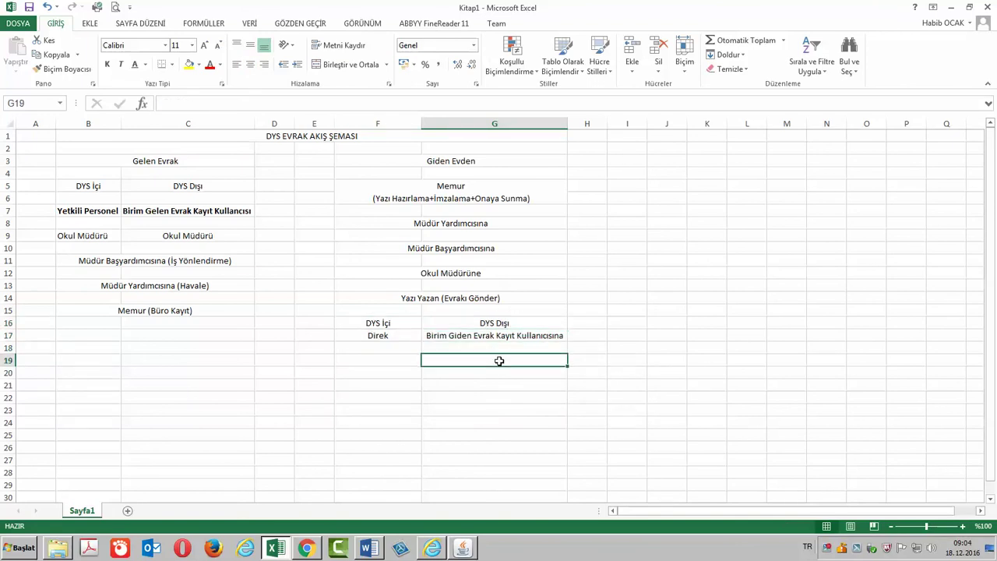
text(Çık)
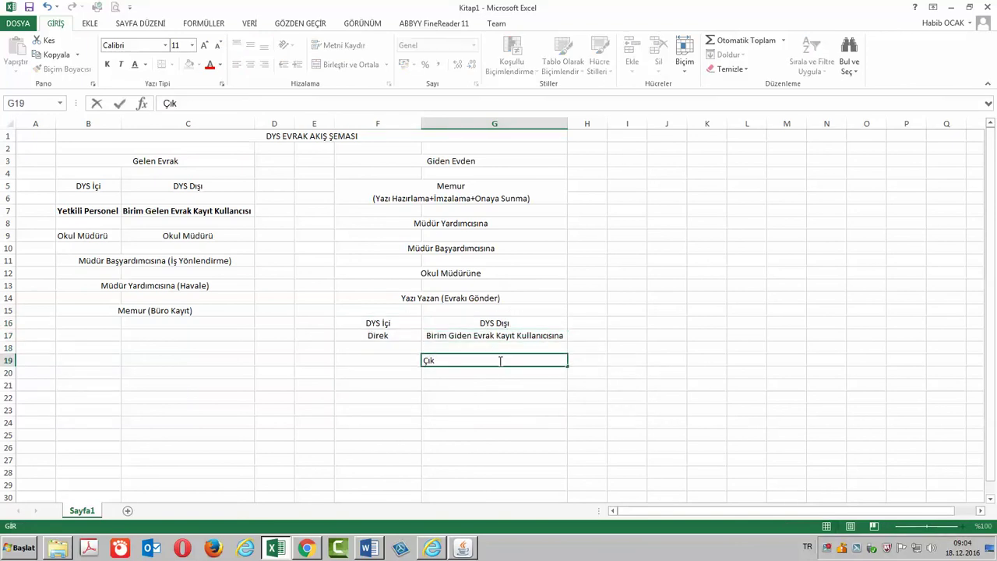
text(tısını Alır. Kaşes)
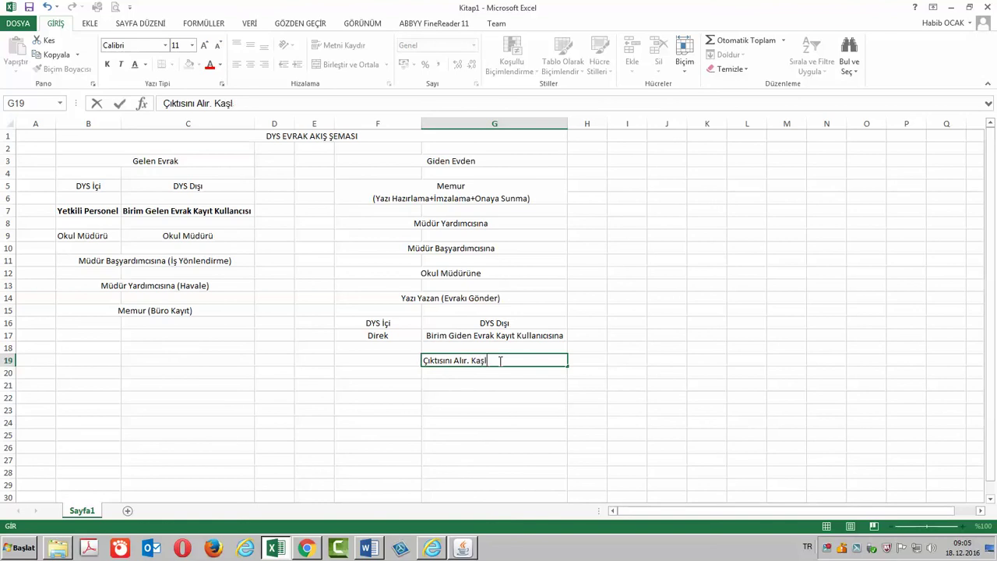
text(i)
key(Return)
key(Return)
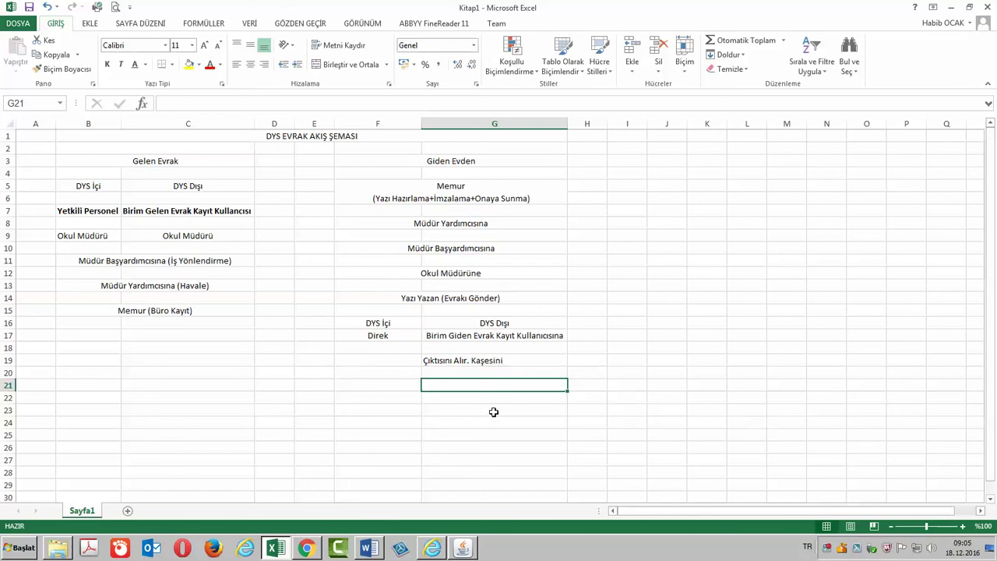
Shorten the text in G19 to "Çıktısını Alır. Kaşesi".
double_click(514, 361)
key(BackSpace)
key(BackSpace)
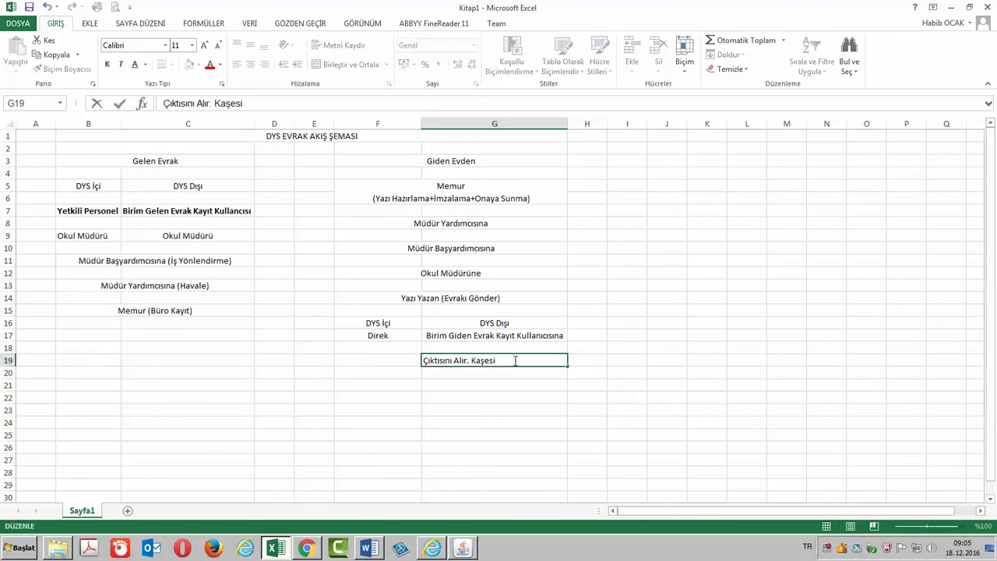
key(Return)
Compare the Word diagram with the workbook and review the incoming and outgoing document flows on the sheet.
click(369, 549)
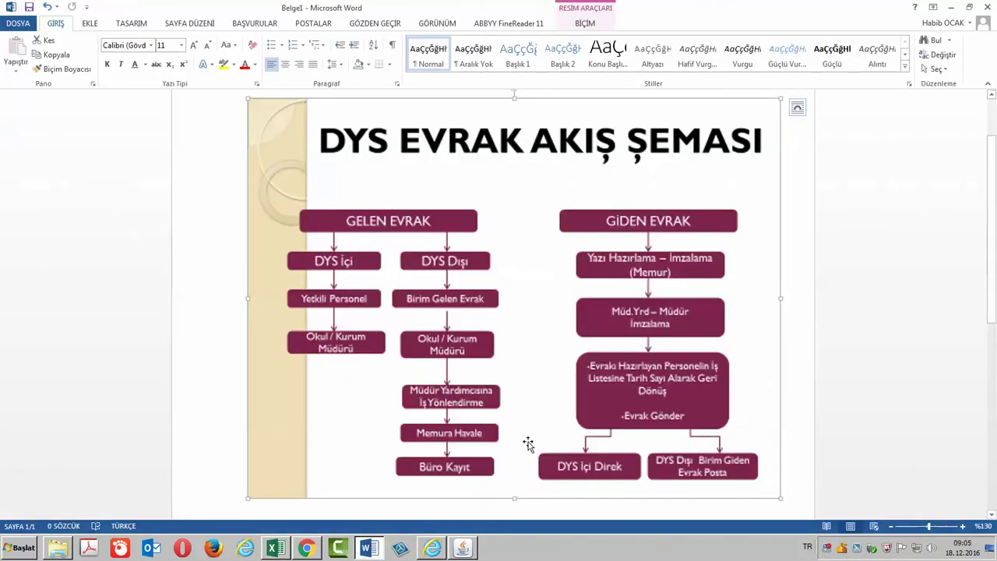
scroll(532, 440, down, 2)
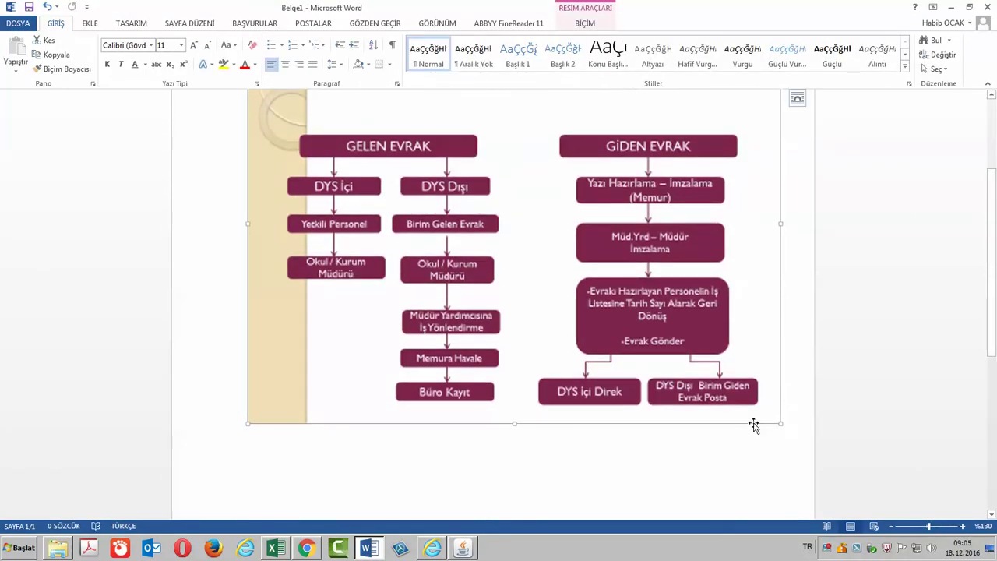
click(283, 549)
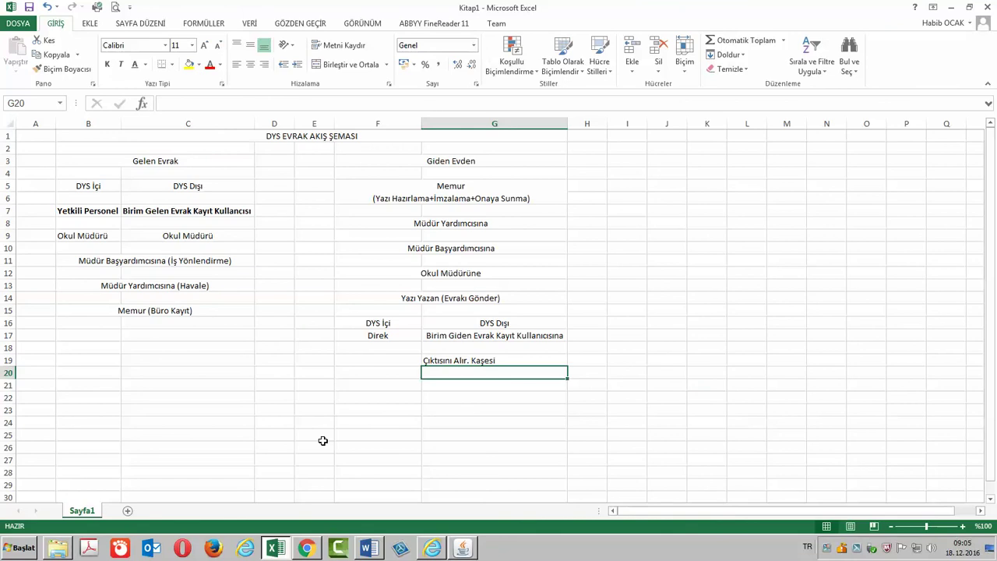
click(174, 211)
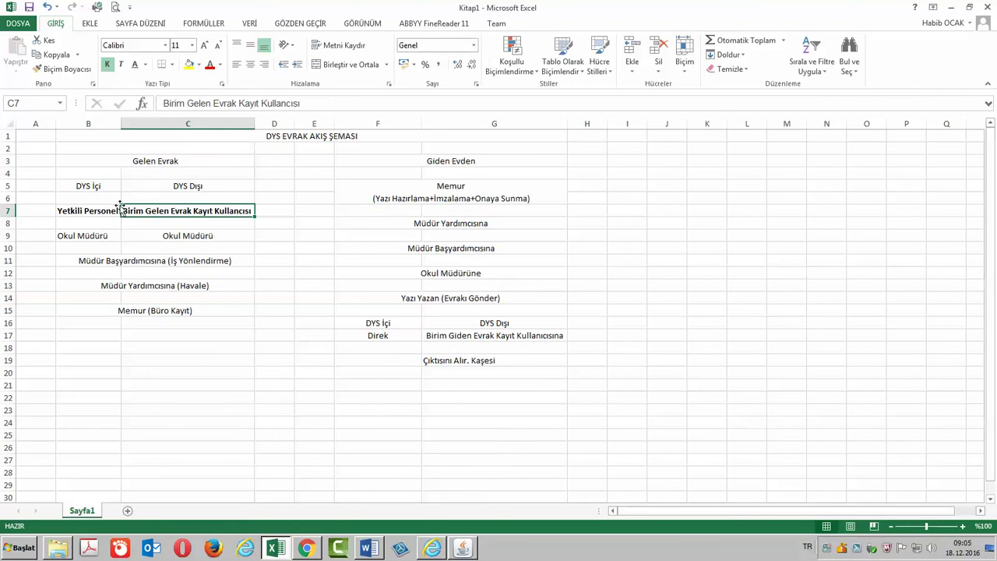
drag(149, 164, 128, 308)
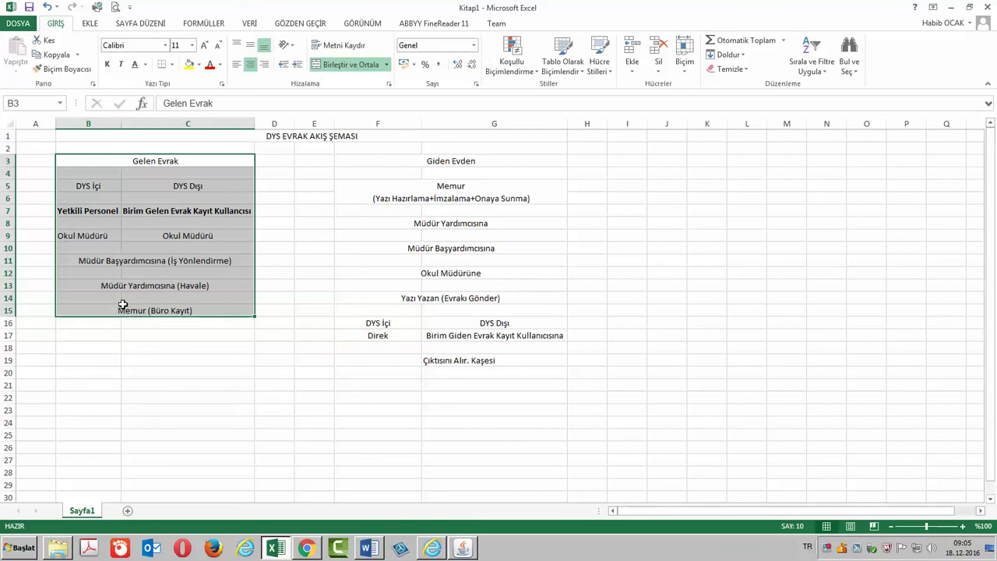
click(97, 231)
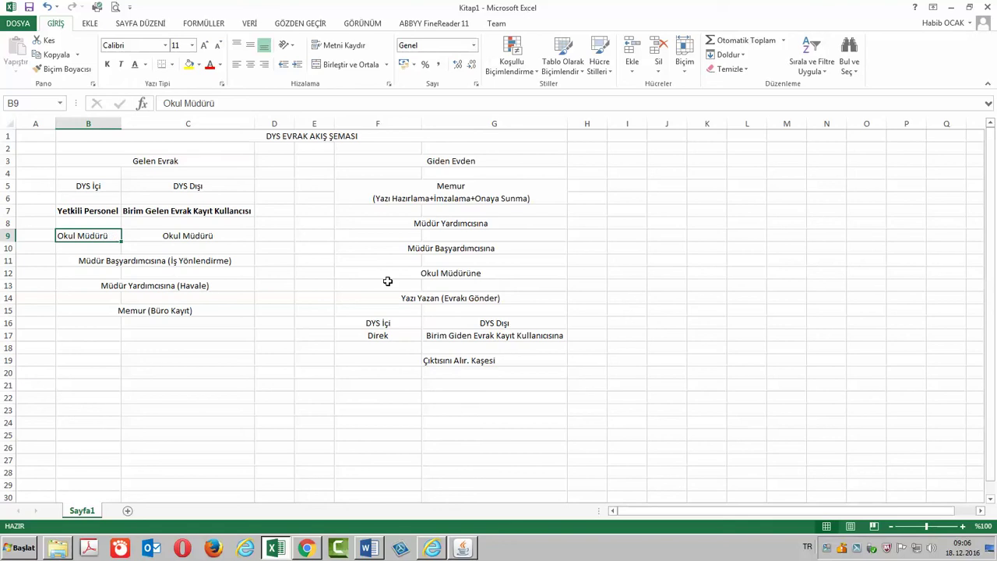
click(442, 336)
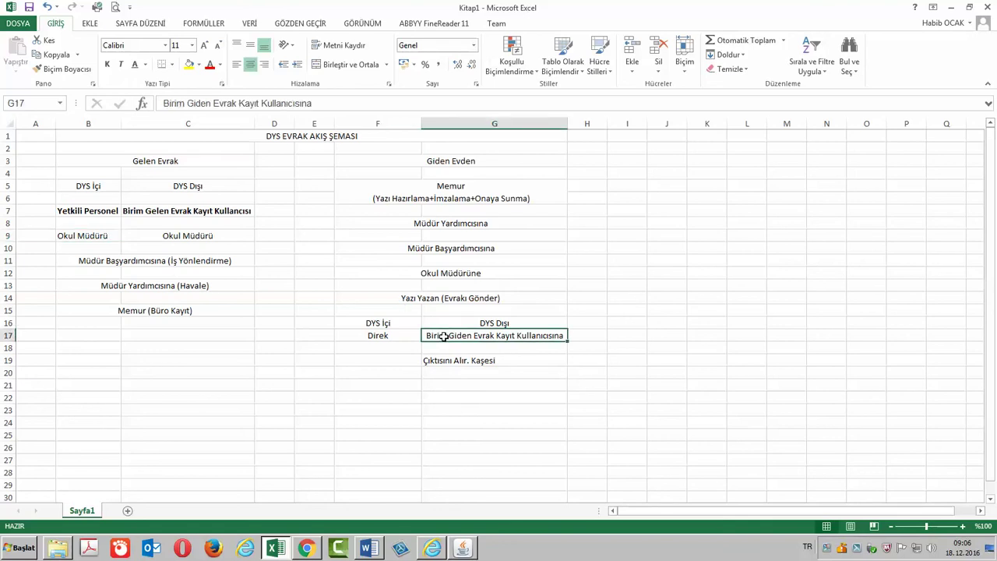
click(222, 255)
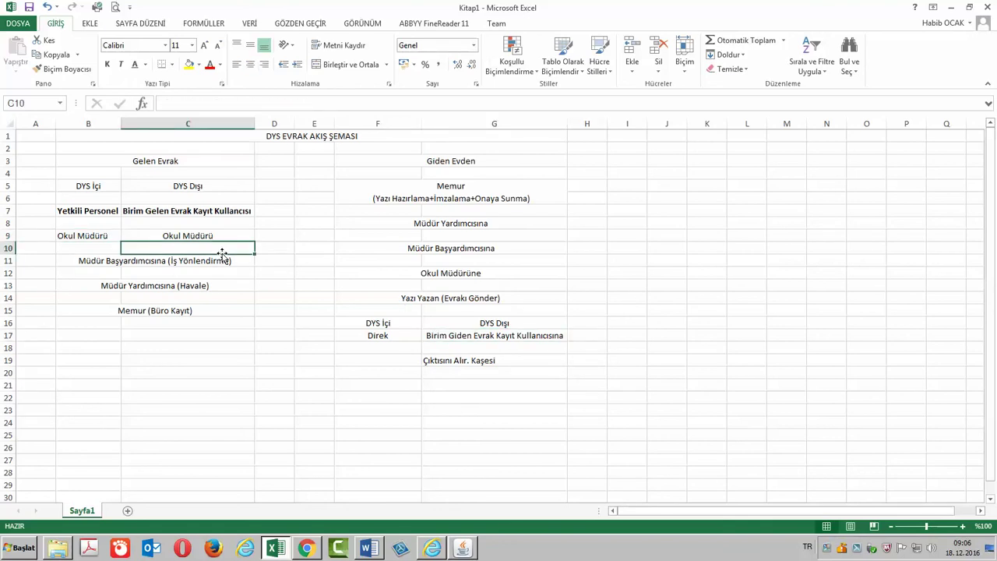